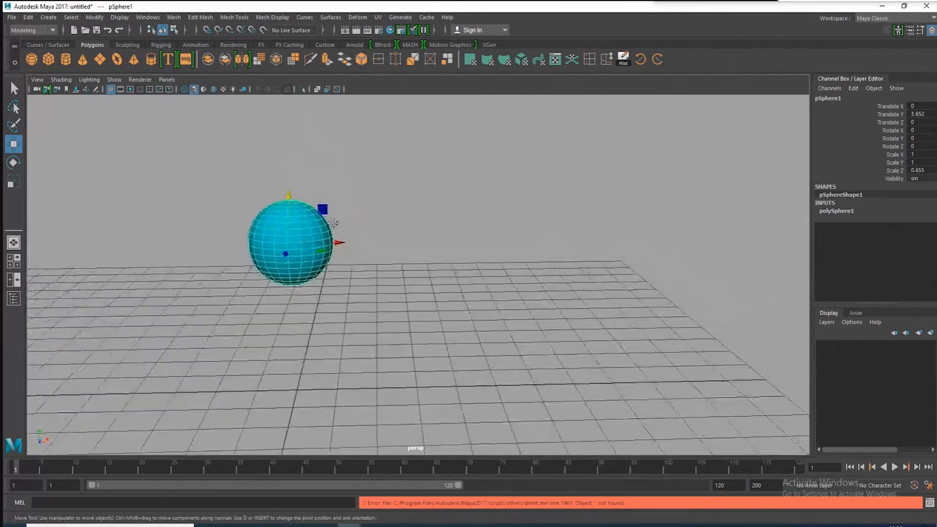
Open the Hypershade and arrange its window beside the sphere so both stay visible.
{"action": "middle_click_drag", "start_coordinate": [363, 241], "coordinate": [345, 222], "text": "alt"}
{"action": "left_click", "coordinate": [157, 19]}
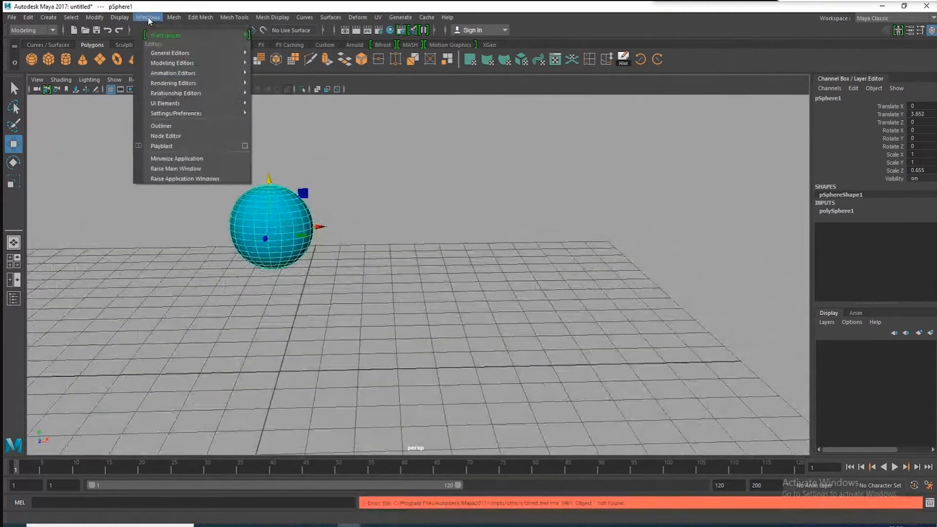
{"action": "mouse_move", "coordinate": [181, 84]}
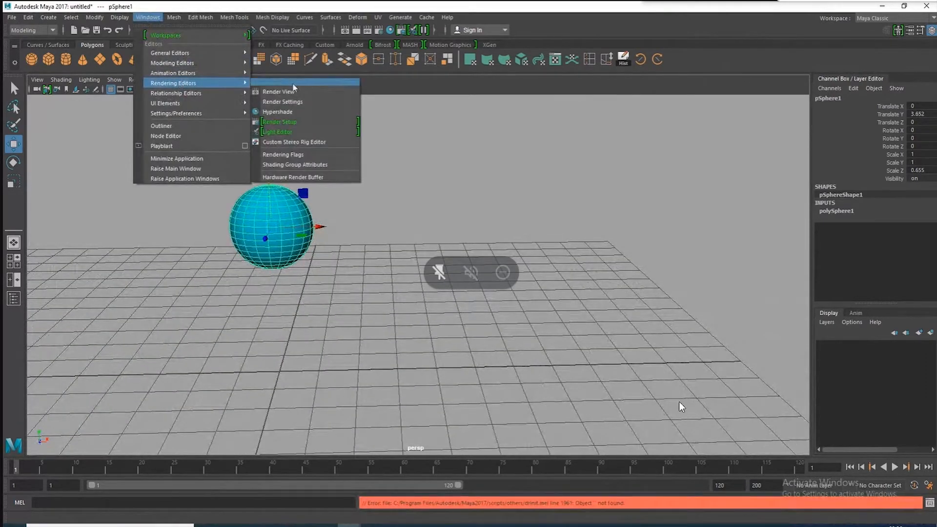
{"action": "left_click", "coordinate": [287, 113]}
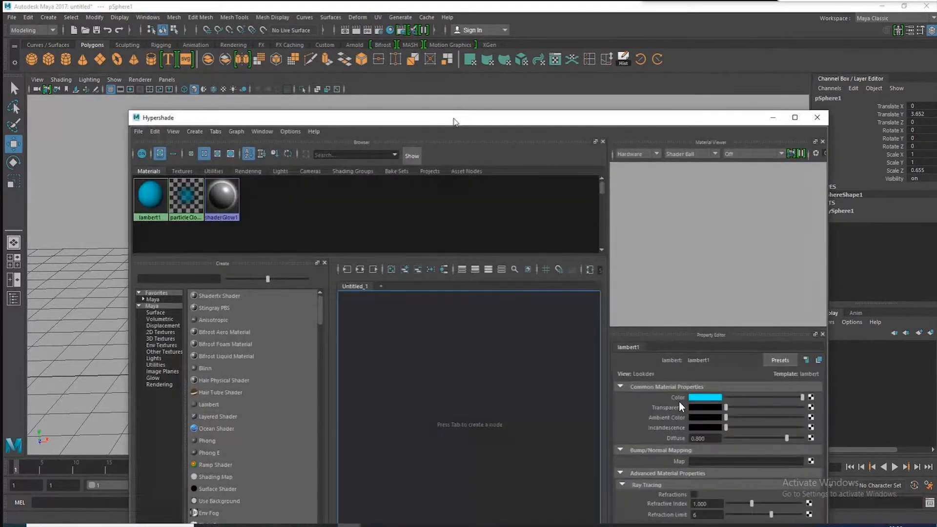
{"action": "left_click_drag", "start_coordinate": [453, 121], "coordinate": [537, 65]}
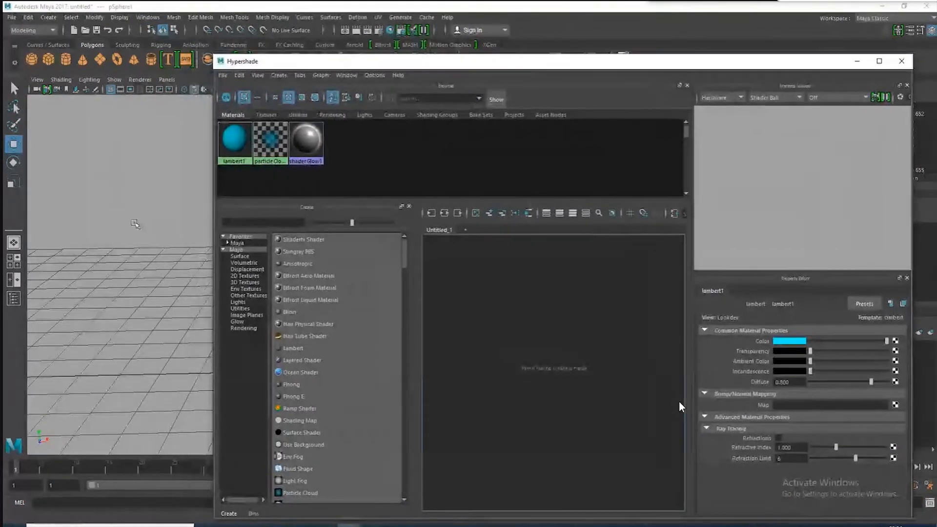
{"action": "middle_click_drag", "start_coordinate": [135, 224], "coordinate": [88, 227], "text": "alt"}
{"action": "mouse_move", "coordinate": [88, 227]}
{"action": "left_mouse_down", "text": "alt"}
{"action": "mouse_move", "coordinate": [78, 229]}
{"action": "mouse_move", "coordinate": [102, 227]}
{"action": "left_mouse_up", "text": "alt"}
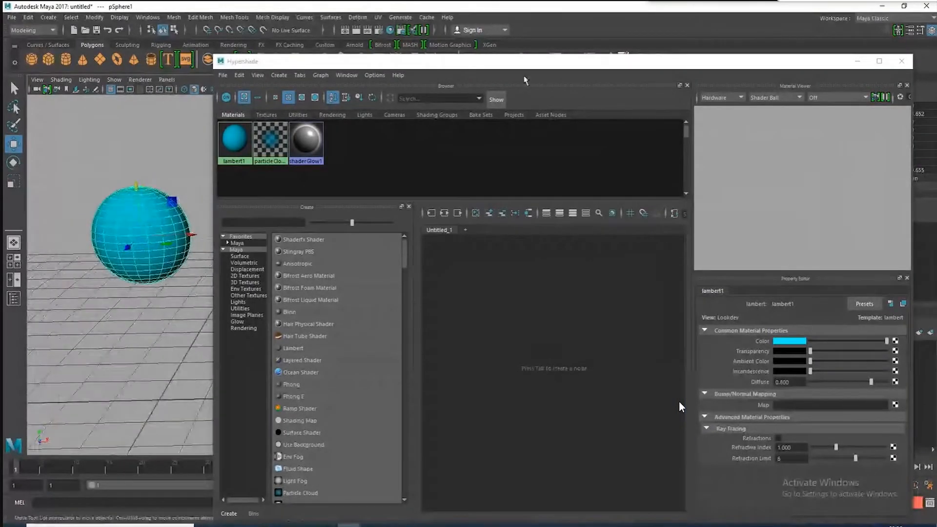
{"action": "left_click_drag", "start_coordinate": [509, 65], "coordinate": [501, 28]}
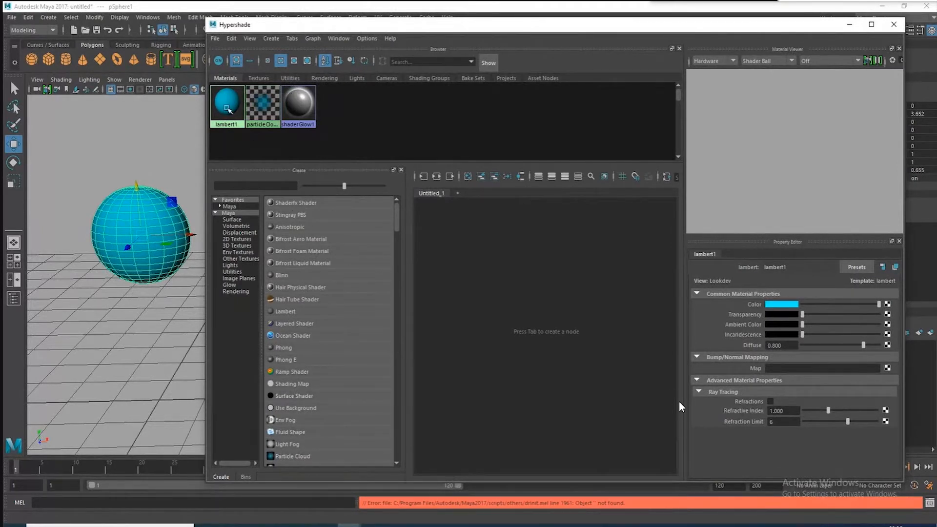
Assign the lambert1 material to the sphere and clear the selection.
{"action": "middle_click_drag", "start_coordinate": [228, 114], "coordinate": [118, 246]}
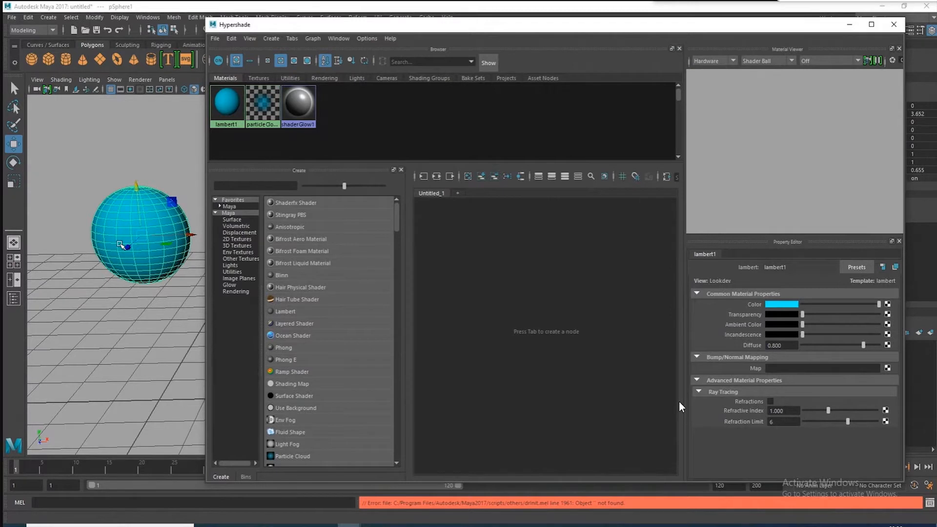
{"action": "middle_click_drag", "start_coordinate": [118, 245], "coordinate": [120, 245]}
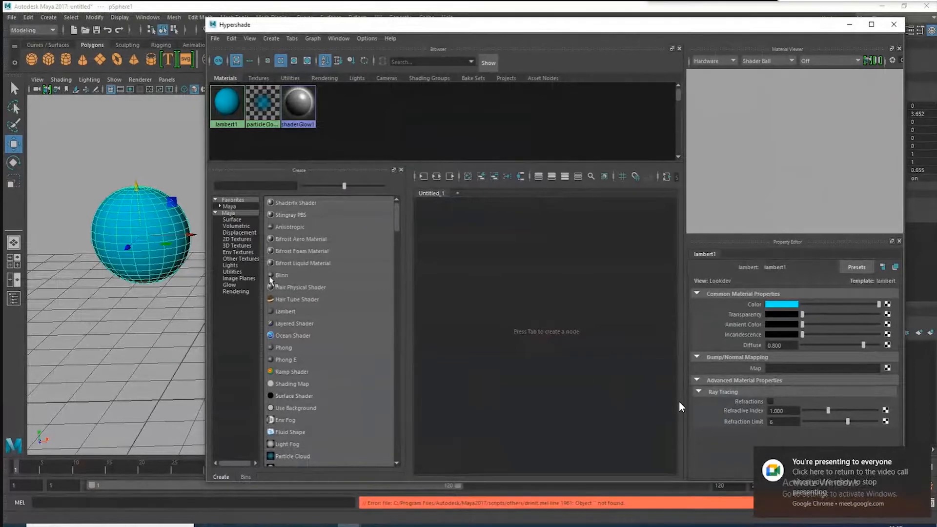
{"action": "left_click", "coordinate": [147, 164]}
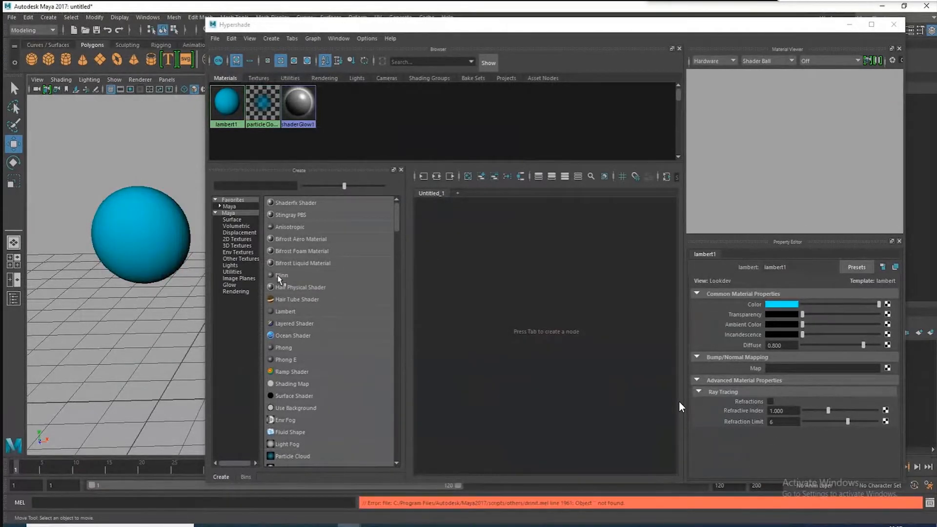
Create a Blinn material and try the Interior1 Color environment in the Material Viewer before switching it back to Off.
{"action": "left_click", "coordinate": [281, 275]}
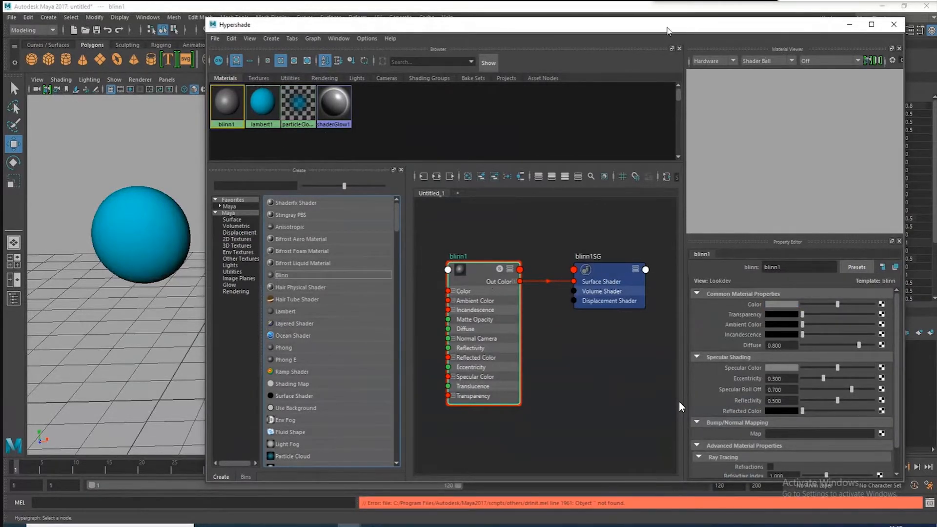
{"action": "left_click_drag", "start_coordinate": [672, 32], "coordinate": [655, 33]}
{"action": "left_click", "coordinate": [810, 65]}
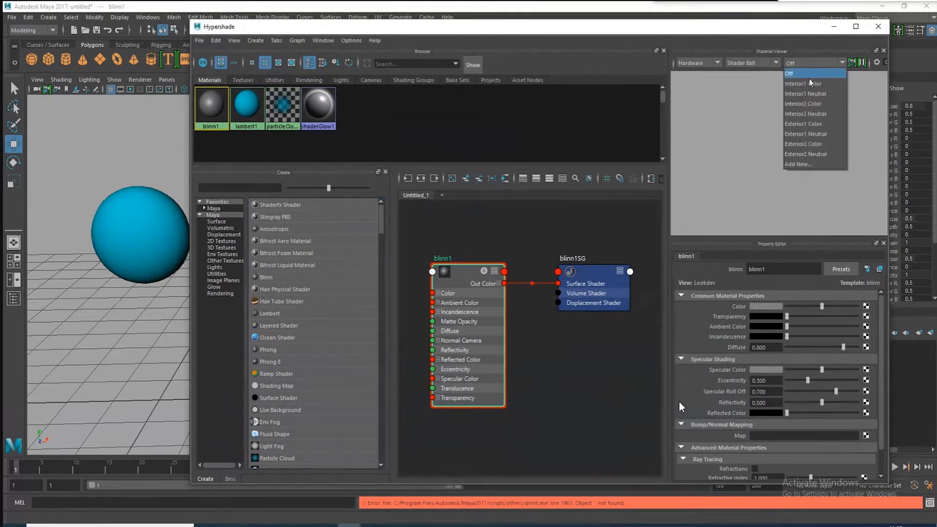
{"action": "left_click", "coordinate": [809, 84]}
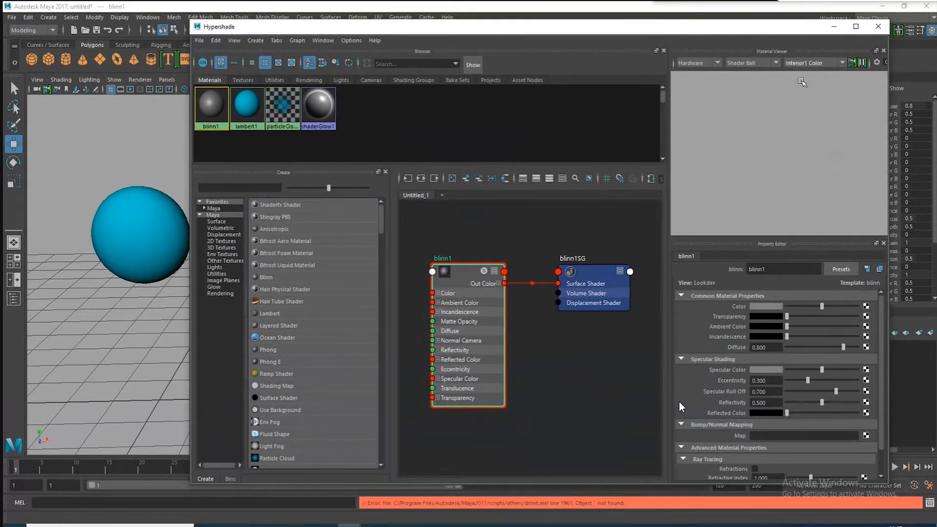
{"action": "left_click", "coordinate": [762, 65]}
{"action": "left_click", "coordinate": [751, 83]}
{"action": "left_click", "coordinate": [751, 67]}
{"action": "left_click", "coordinate": [751, 74]}
{"action": "left_click", "coordinate": [819, 61]}
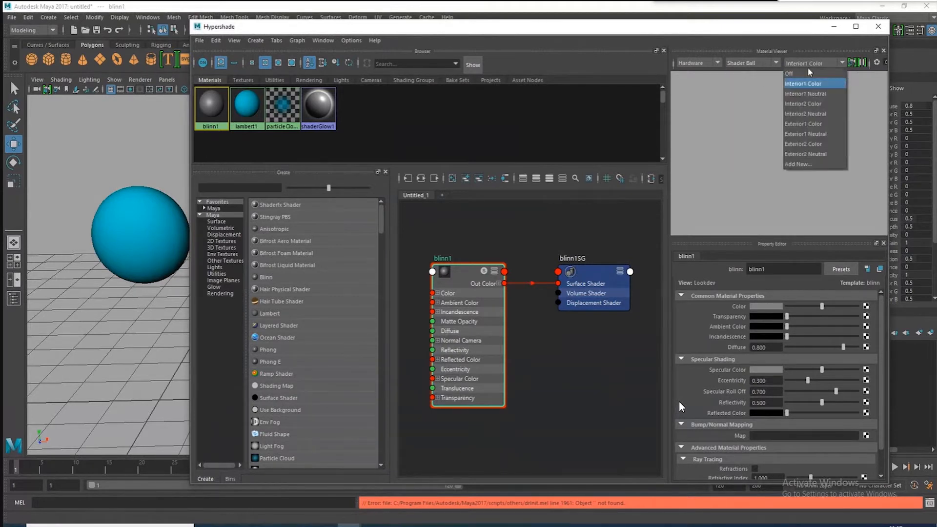
{"action": "left_click", "coordinate": [795, 72]}
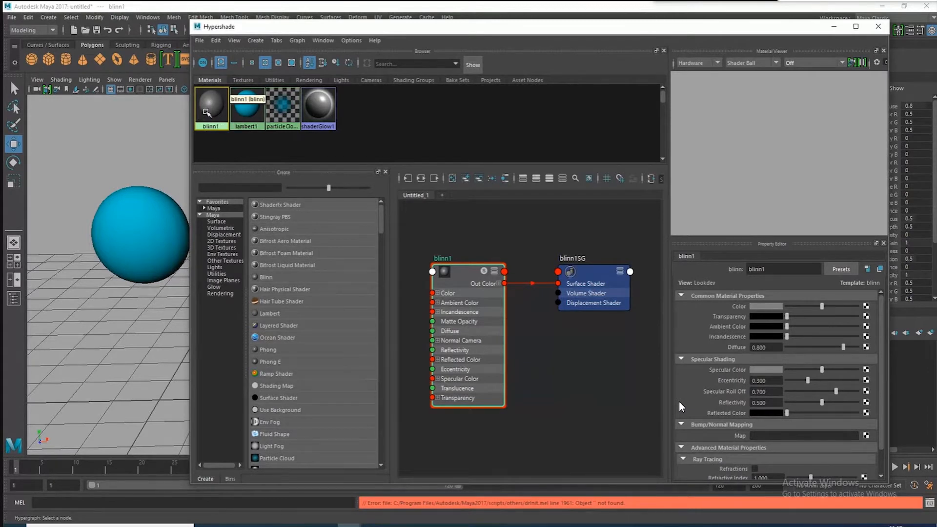
Try to assign the Blinn material to the sphere and delete its whole node network from the graph.
{"action": "left_click_drag", "start_coordinate": [291, 29], "coordinate": [306, 28]}
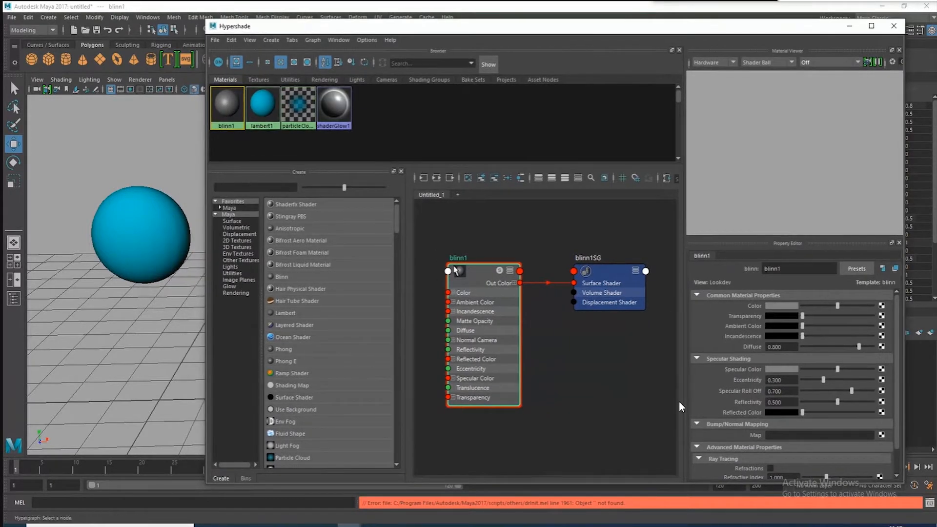
{"action": "middle_click_drag", "start_coordinate": [468, 264], "coordinate": [134, 247]}
{"action": "left_click_drag", "start_coordinate": [896, 369], "coordinate": [906, 349]}
{"action": "left_click_drag", "start_coordinate": [424, 248], "coordinate": [640, 446]}
{"action": "key", "text": "Delete"}
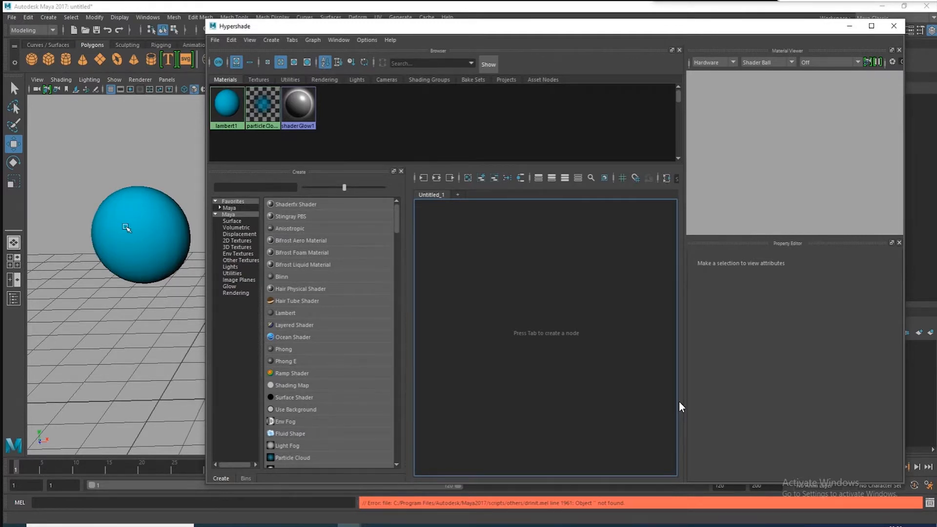
Create a new Blinn material and reposition the Hypershade window.
{"action": "left_click", "coordinate": [282, 277]}
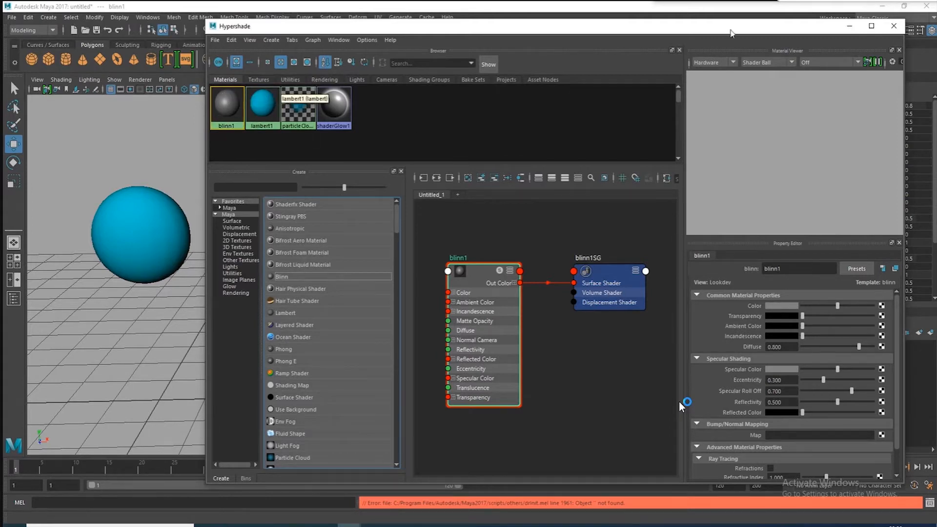
{"action": "left_click_drag", "start_coordinate": [714, 30], "coordinate": [608, 34]}
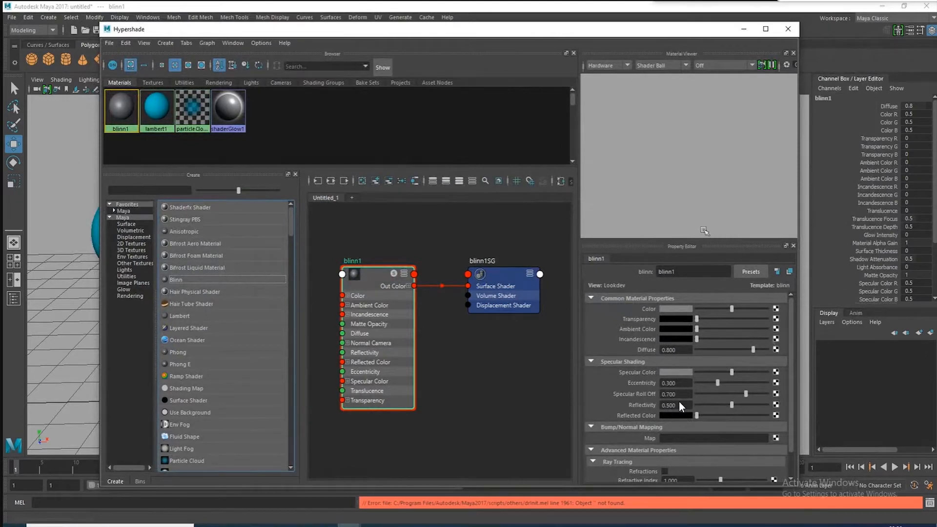
{"action": "left_click_drag", "start_coordinate": [520, 32], "coordinate": [551, 27]}
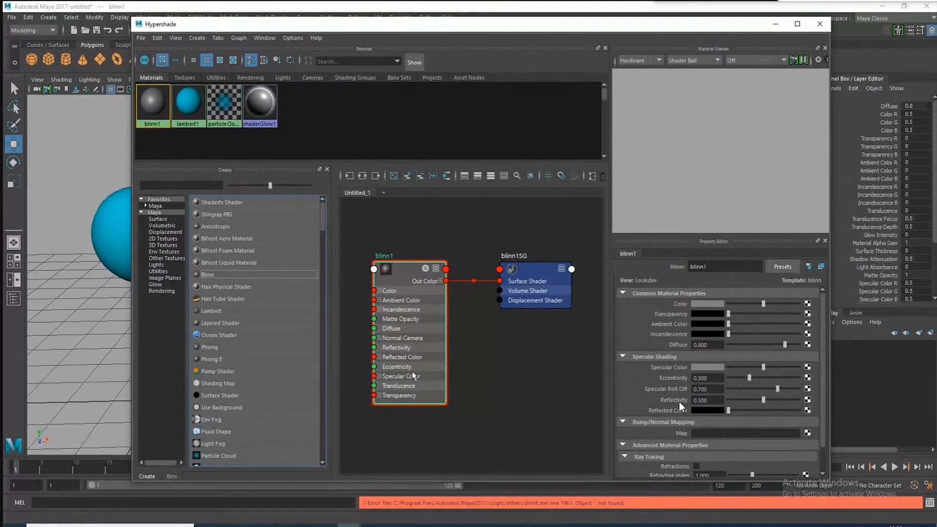
Rearrange the blinn1 and blinn1SG nodes so they sit close together in the upper part of the graph.
{"action": "left_click_drag", "start_coordinate": [407, 276], "coordinate": [448, 266]}
{"action": "left_click_drag", "start_coordinate": [532, 268], "coordinate": [540, 248]}
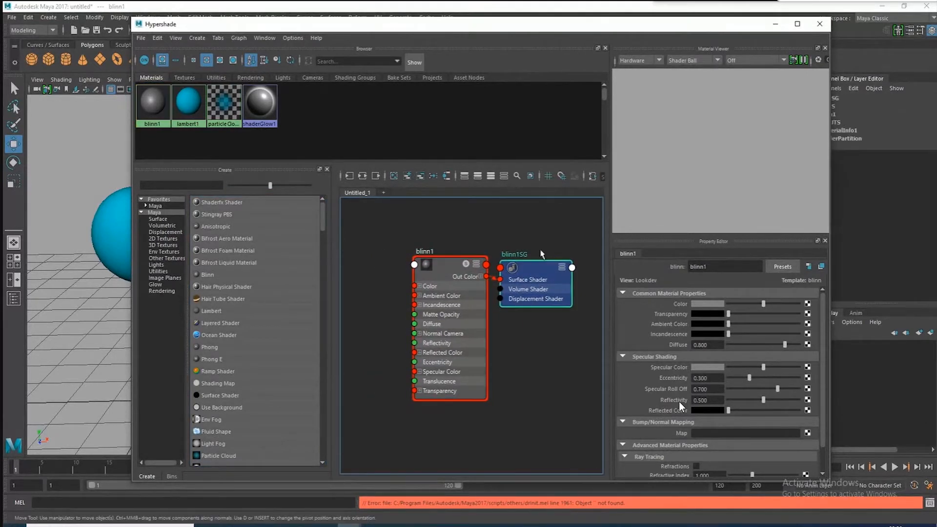
{"action": "left_click_drag", "start_coordinate": [452, 264], "coordinate": [451, 247]}
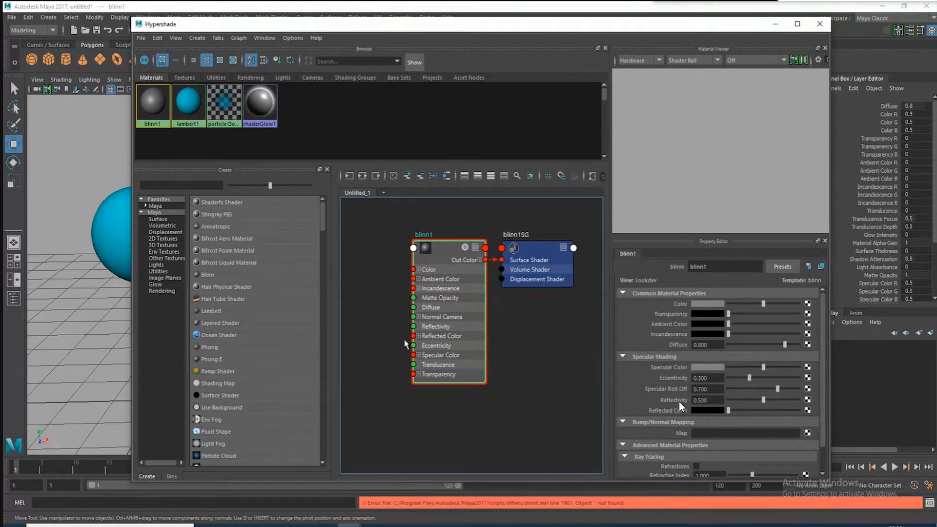
{"action": "left_click_drag", "start_coordinate": [448, 249], "coordinate": [445, 247]}
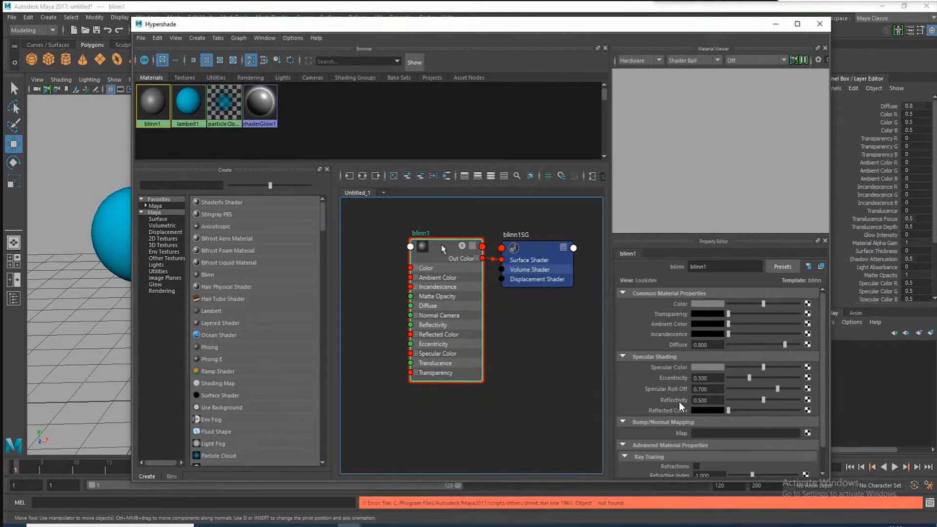
{"action": "left_click_drag", "start_coordinate": [410, 277], "coordinate": [361, 310]}
{"action": "left_click_drag", "start_coordinate": [412, 305], "coordinate": [370, 423]}
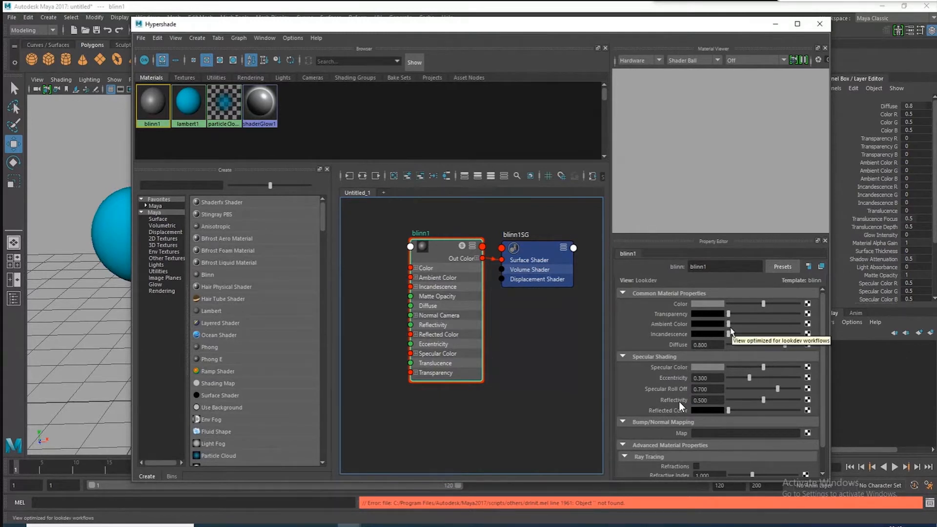
{"action": "left_click_drag", "start_coordinate": [410, 268], "coordinate": [367, 312]}
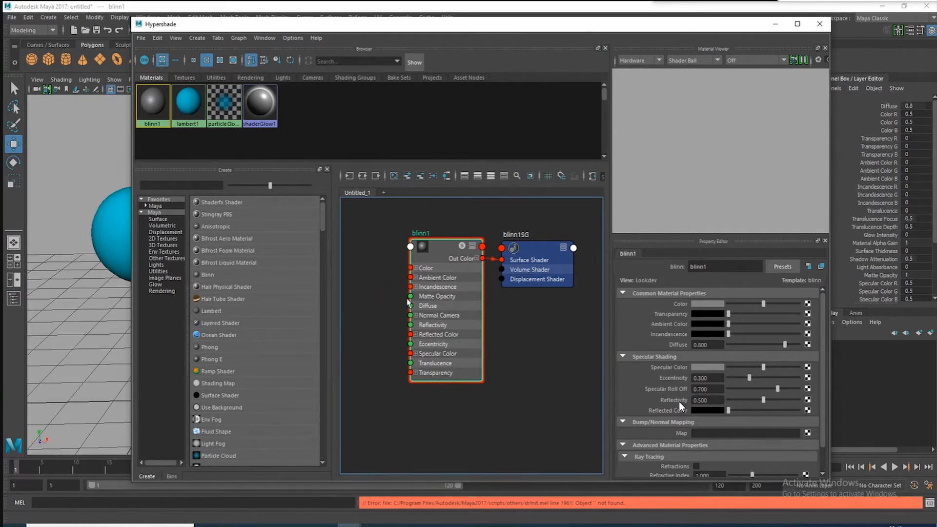
{"action": "left_click_drag", "start_coordinate": [410, 373], "coordinate": [370, 423]}
{"action": "left_click_drag", "start_coordinate": [482, 26], "coordinate": [518, 26]}
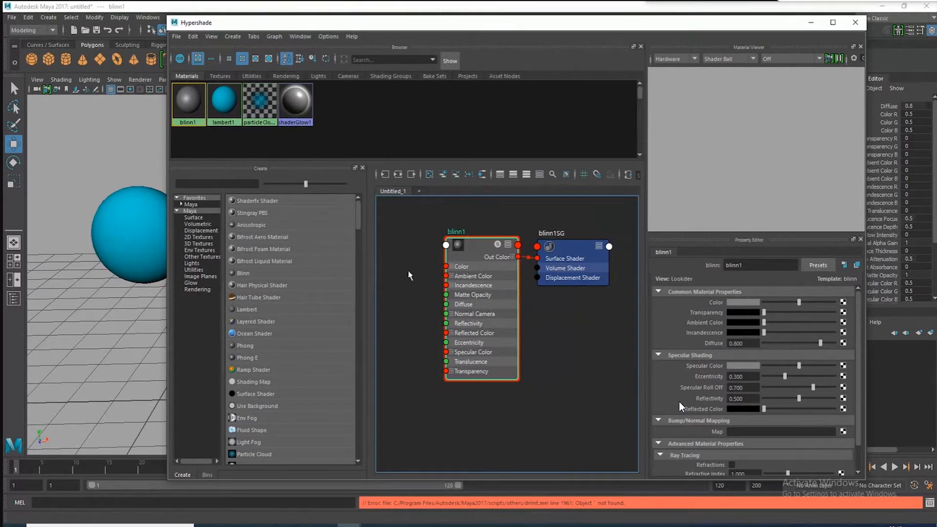
{"action": "left_click_drag", "start_coordinate": [500, 27], "coordinate": [472, 26]}
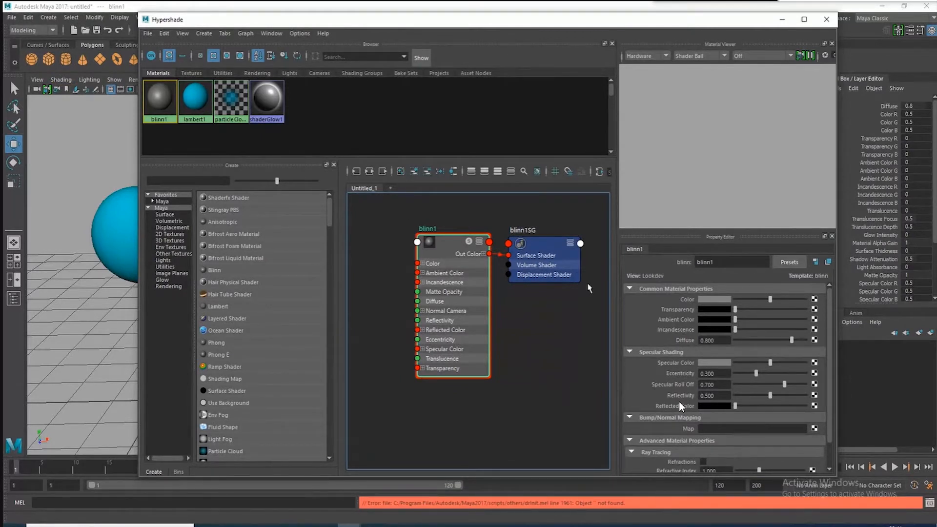
{"action": "left_click_drag", "start_coordinate": [528, 22], "coordinate": [544, 21]}
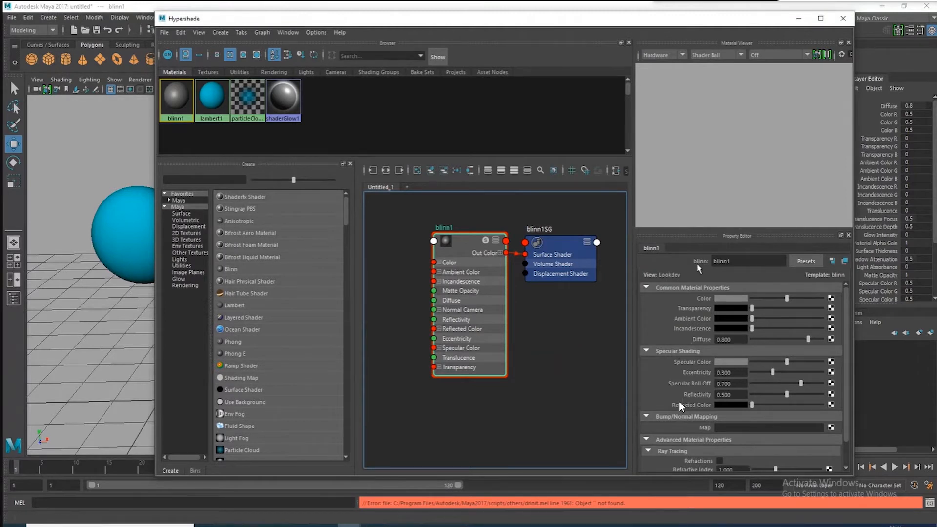
Rename the Blinn material with the name "1st texture".
{"action": "double_click", "coordinate": [735, 261]}
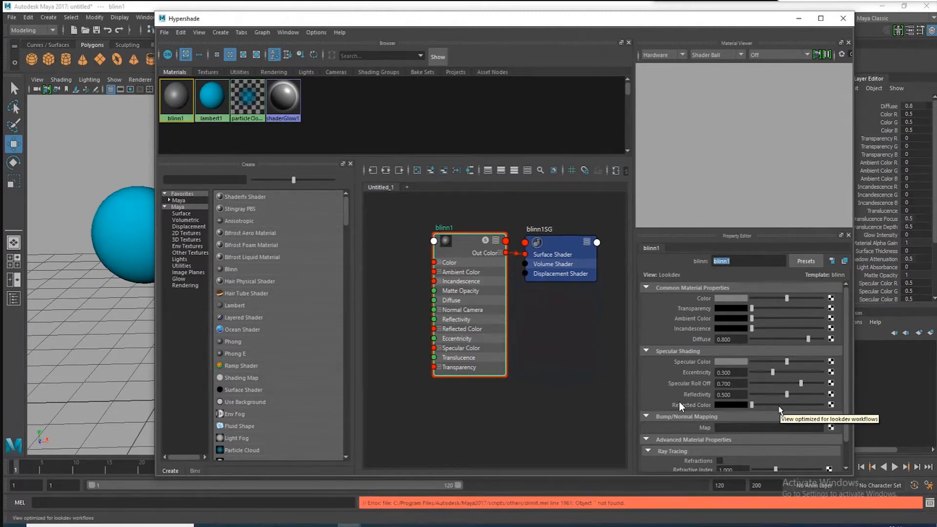
{"action": "type", "text": "1st textu"}
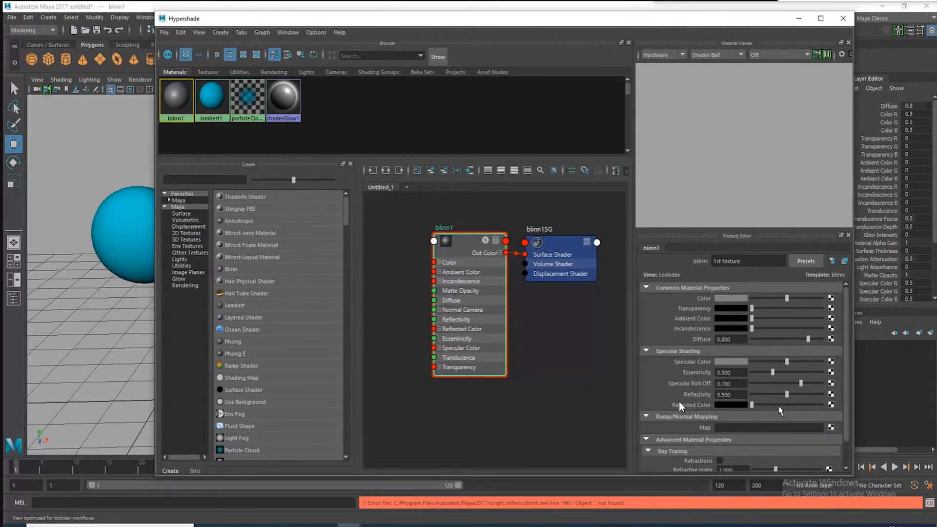
{"action": "type", "text": "re"}
{"action": "key", "text": "Return"}
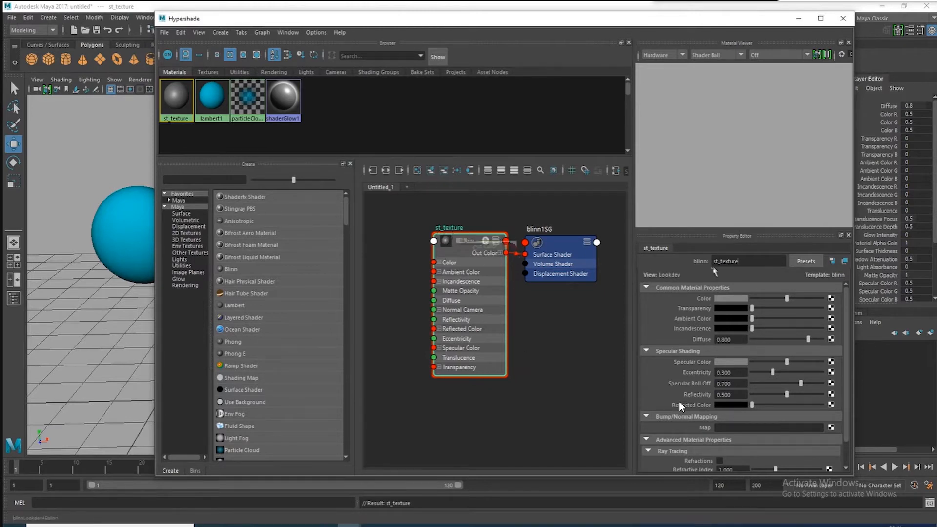
{"action": "double_click", "coordinate": [741, 261]}
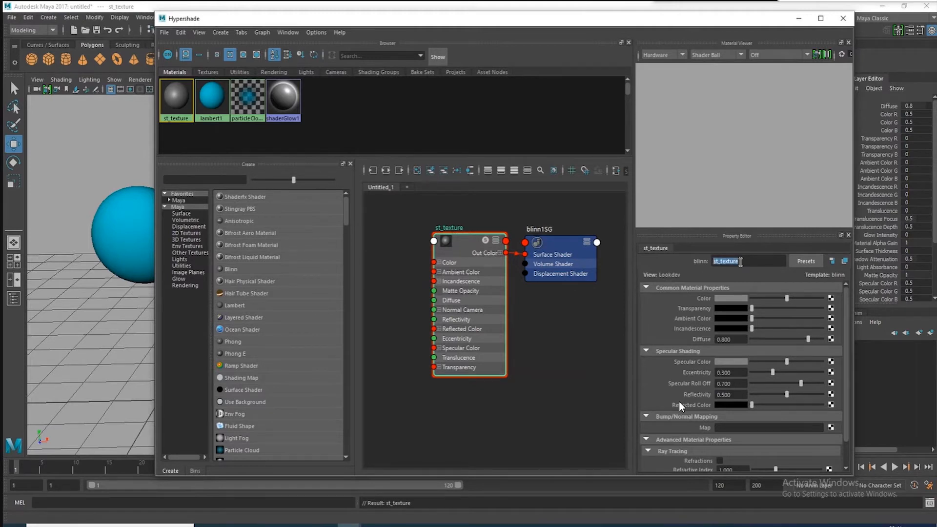
{"action": "left_click", "coordinate": [748, 263]}
{"action": "double_click", "coordinate": [737, 260]}
Assign the st_texture material from the node graph to the sphere in the viewport.
{"action": "left_click_drag", "start_coordinate": [431, 21], "coordinate": [450, 16]}
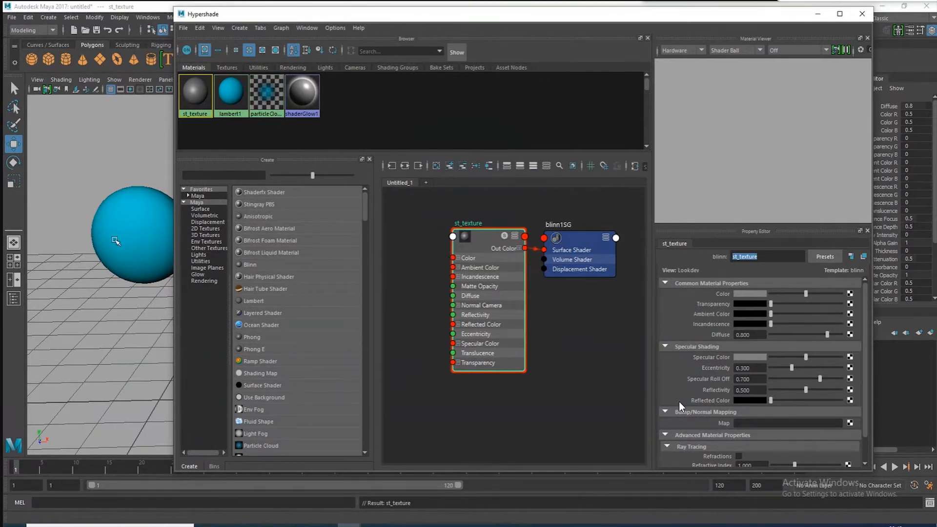
{"action": "left_click_drag", "start_coordinate": [392, 20], "coordinate": [443, 17]}
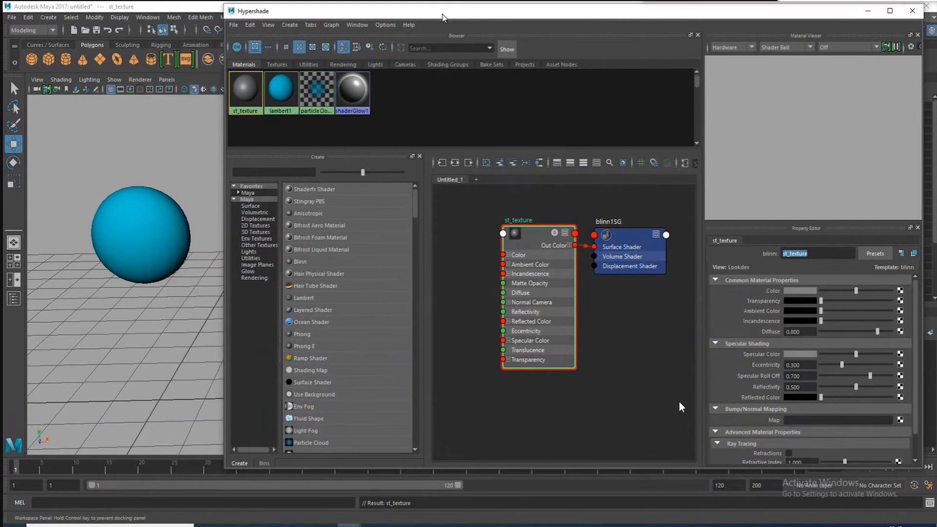
{"action": "scroll", "coordinate": [134, 264], "scroll_direction": "up", "scroll_amount": 3}
{"action": "middle_click_drag", "start_coordinate": [45, 218], "coordinate": [171, 224], "text": "alt"}
{"action": "scroll", "coordinate": [159, 281], "scroll_direction": "up", "scroll_amount": 2}
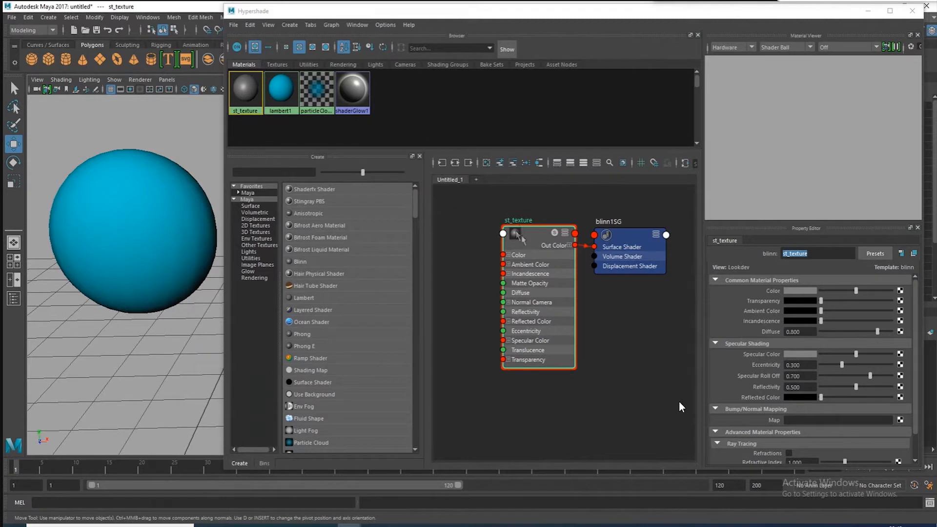
{"action": "middle_click_drag", "start_coordinate": [514, 233], "coordinate": [176, 243]}
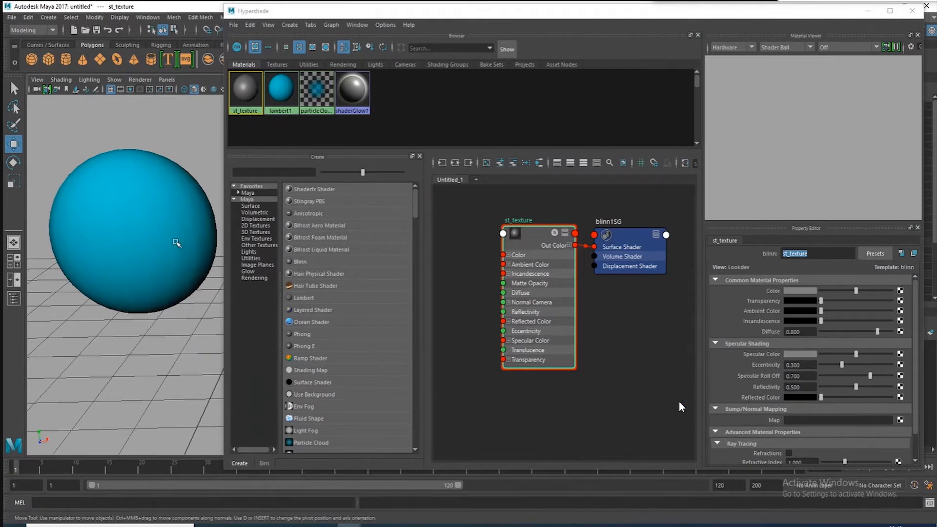
Select the sphere and give it the st_texture shader with Assign Material To Viewport Selection, leaving the sphere deselected.
{"action": "left_click", "coordinate": [139, 214]}
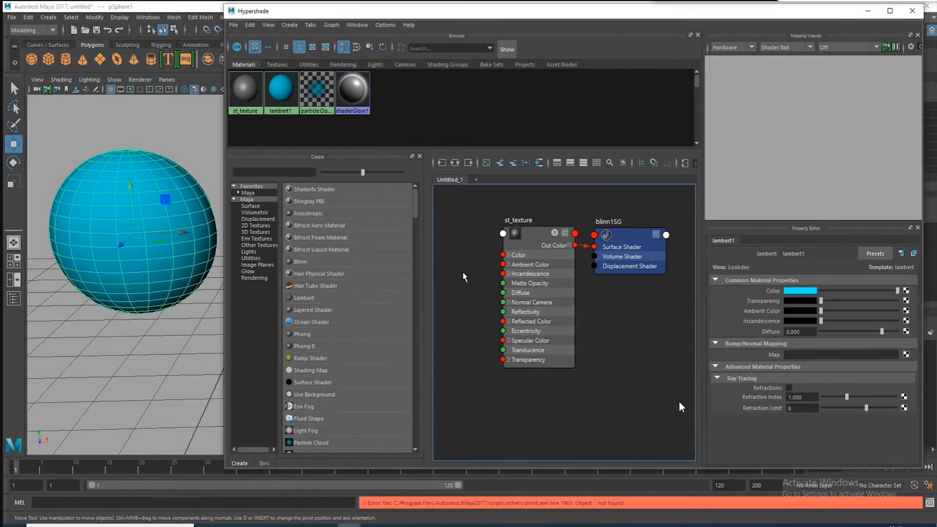
{"action": "left_click", "coordinate": [529, 247]}
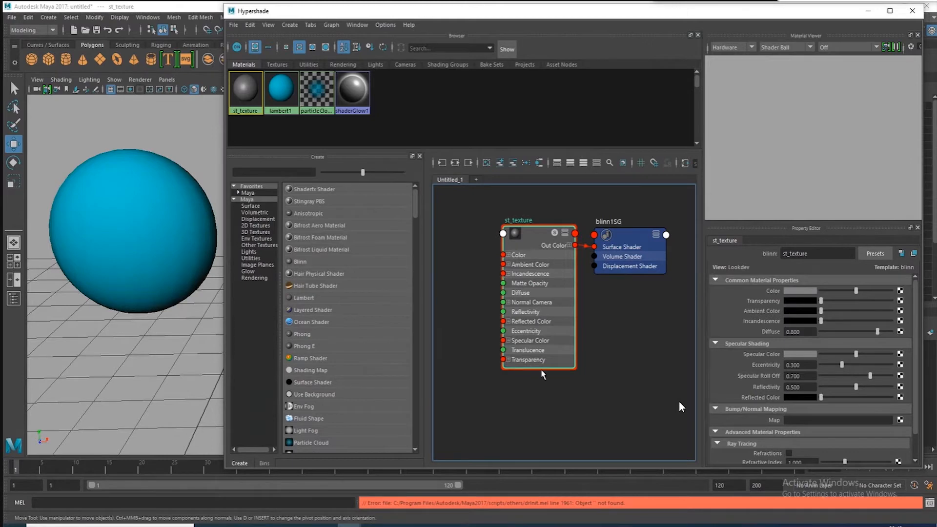
{"action": "left_click", "coordinate": [132, 215]}
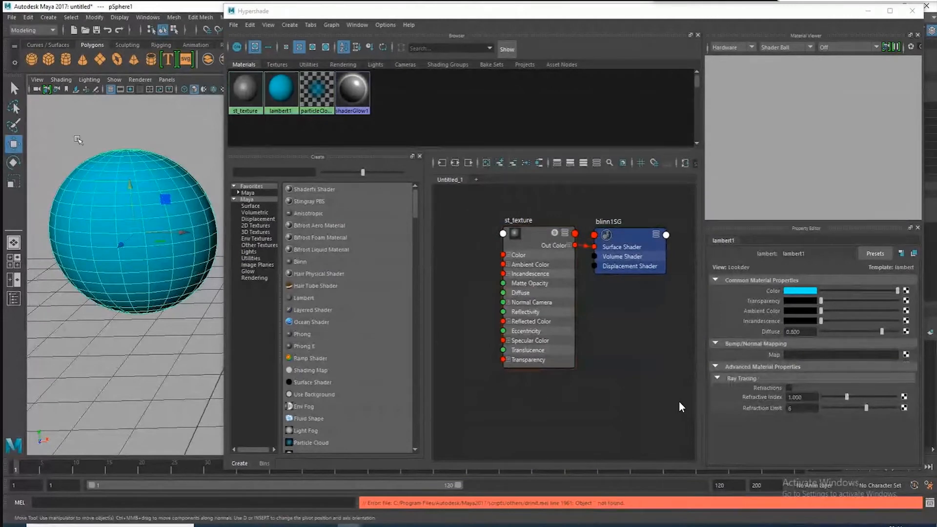
{"action": "right_click", "coordinate": [534, 240]}
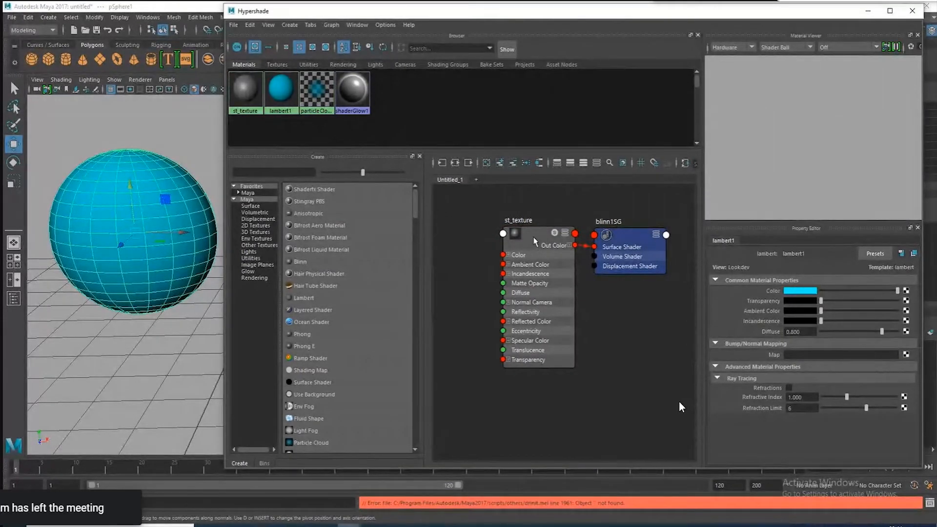
{"action": "right_click", "coordinate": [532, 240]}
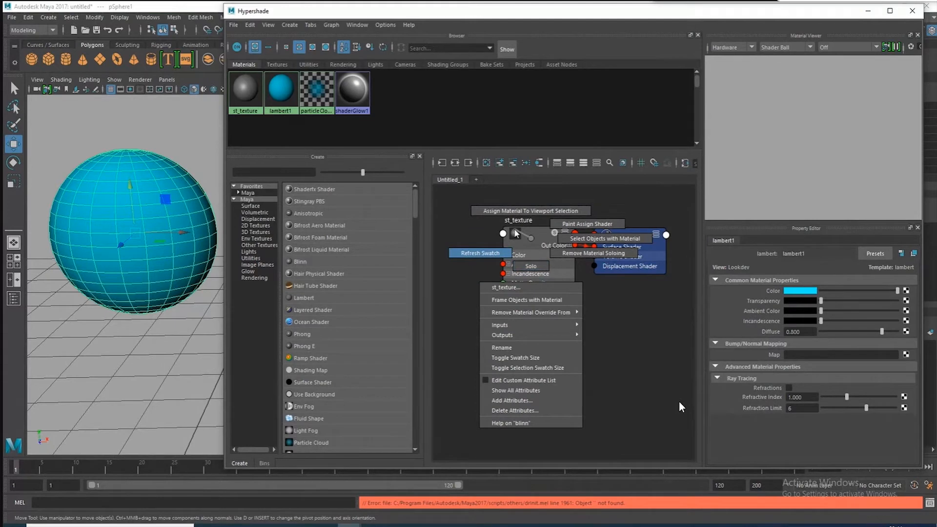
{"action": "right_click_drag", "start_coordinate": [516, 234], "coordinate": [520, 214]}
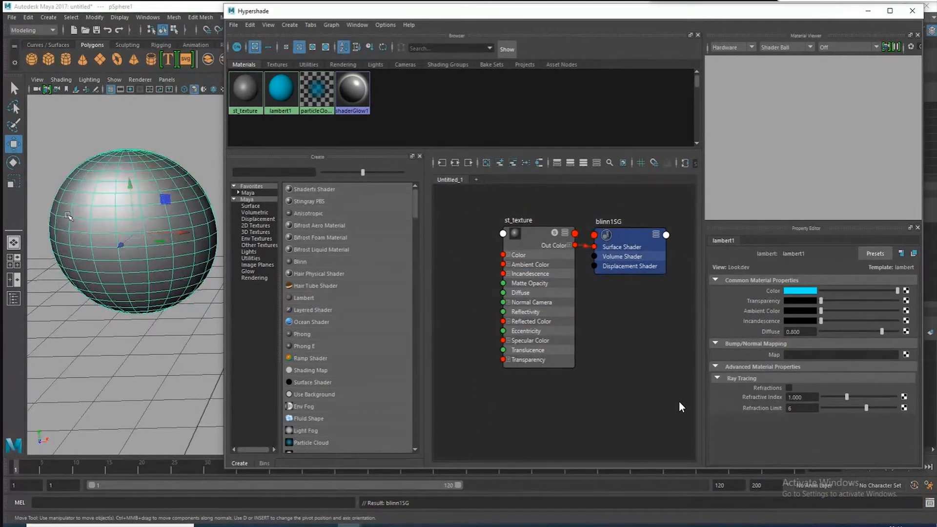
{"action": "left_click", "coordinate": [194, 127]}
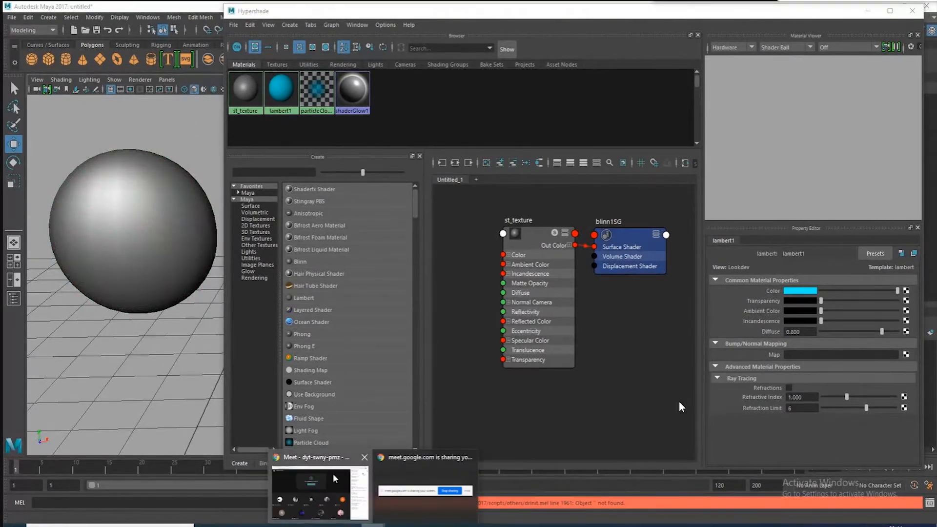
Switch to the Google Meet call, admit the waiting participant and return to Maya.
{"action": "left_click", "coordinate": [333, 474]}
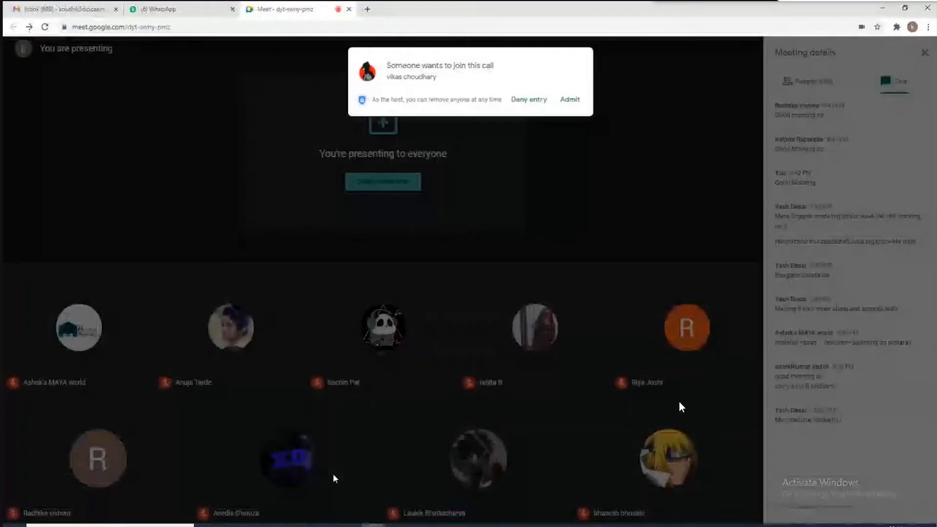
{"action": "left_click", "coordinate": [578, 98]}
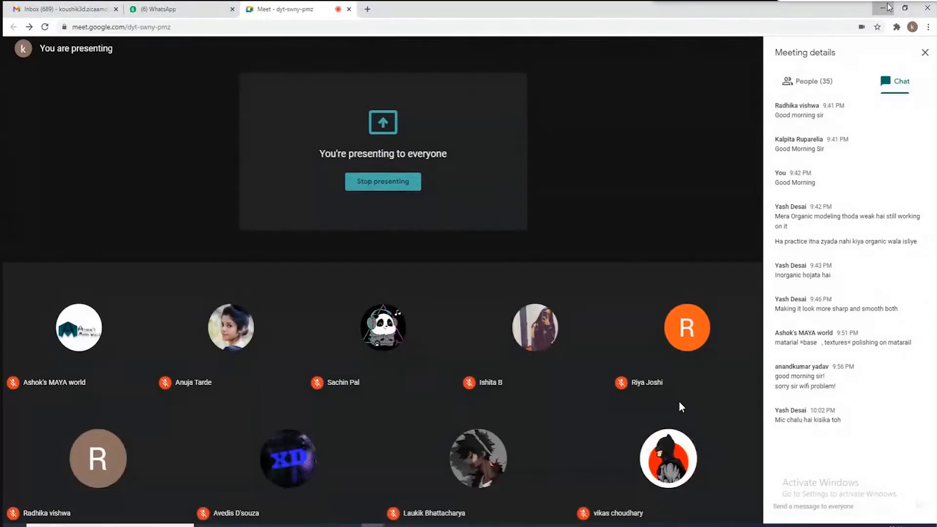
{"action": "key", "text": "alt+Tab"}
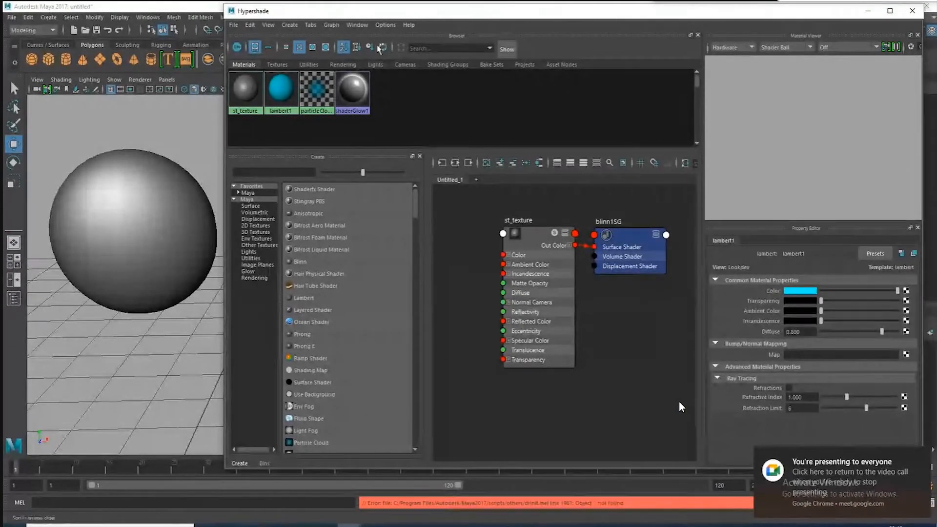
Create a second polygon sphere, raise it to the first sphere's height and place it beside the first.
{"action": "left_click_drag", "start_coordinate": [364, 15], "coordinate": [572, 30]}
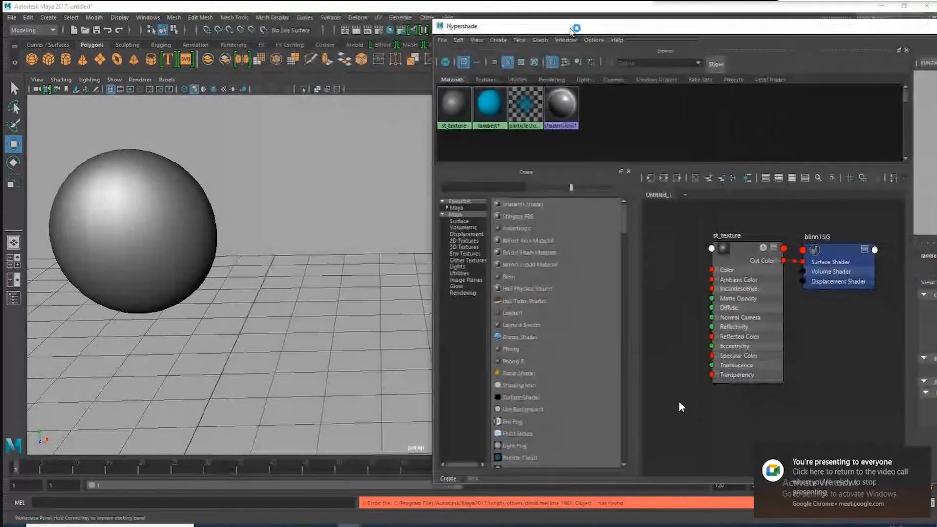
{"action": "left_click", "coordinate": [32, 60]}
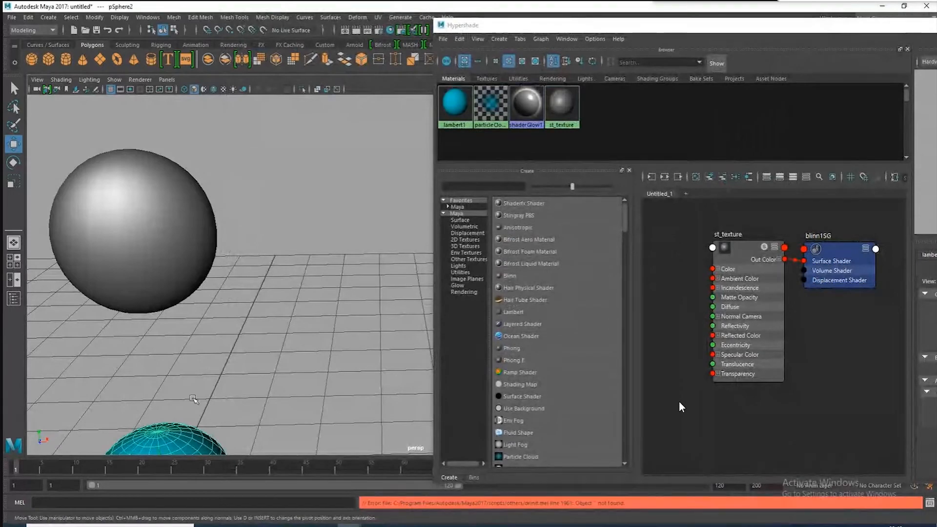
{"action": "scroll", "coordinate": [140, 389], "scroll_direction": "down", "scroll_amount": 3}
{"action": "middle_click_drag", "start_coordinate": [140, 389], "coordinate": [152, 349], "text": "alt"}
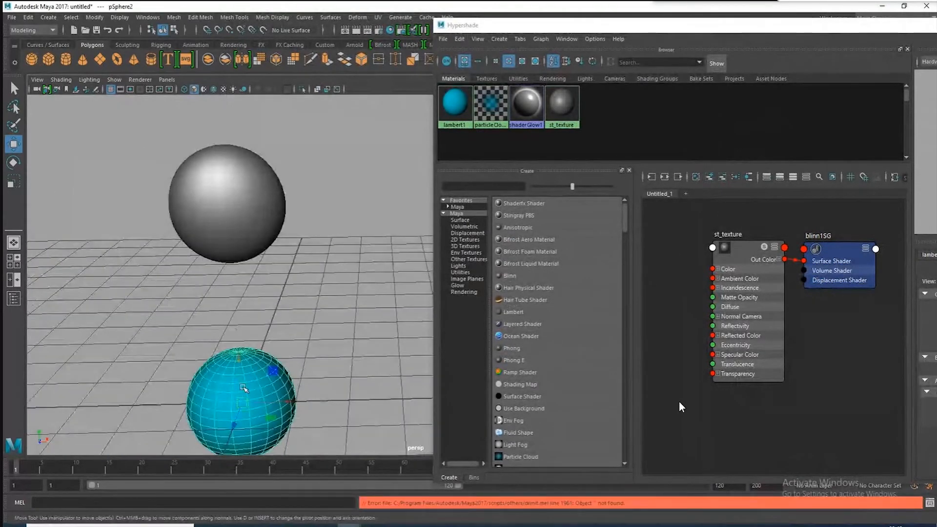
{"action": "left_click_drag", "start_coordinate": [238, 360], "coordinate": [239, 169]}
{"action": "middle_click_drag", "start_coordinate": [188, 201], "coordinate": [121, 227], "text": "alt"}
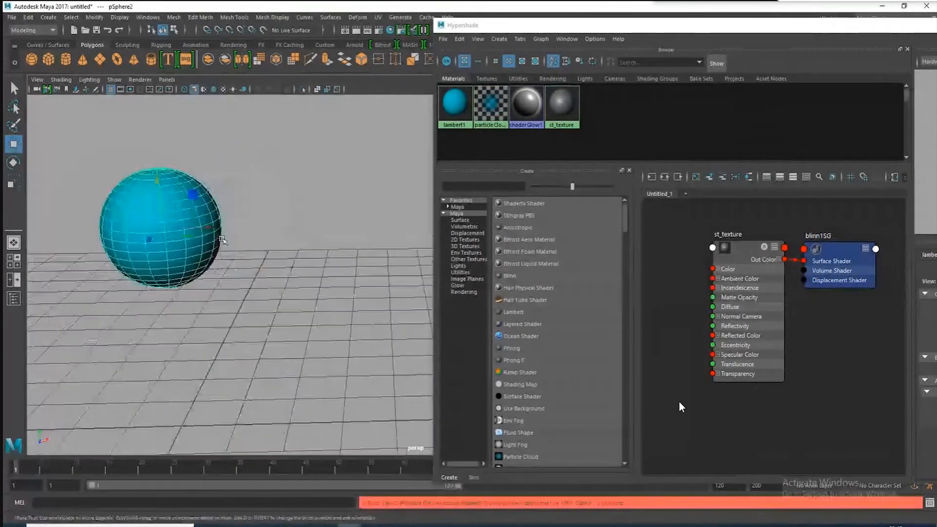
{"action": "left_click_drag", "start_coordinate": [204, 227], "coordinate": [332, 225]}
Set the lambert1 material's color to grey and move the Hypershade window aside to expose both spheres.
{"action": "left_click", "coordinate": [454, 109]}
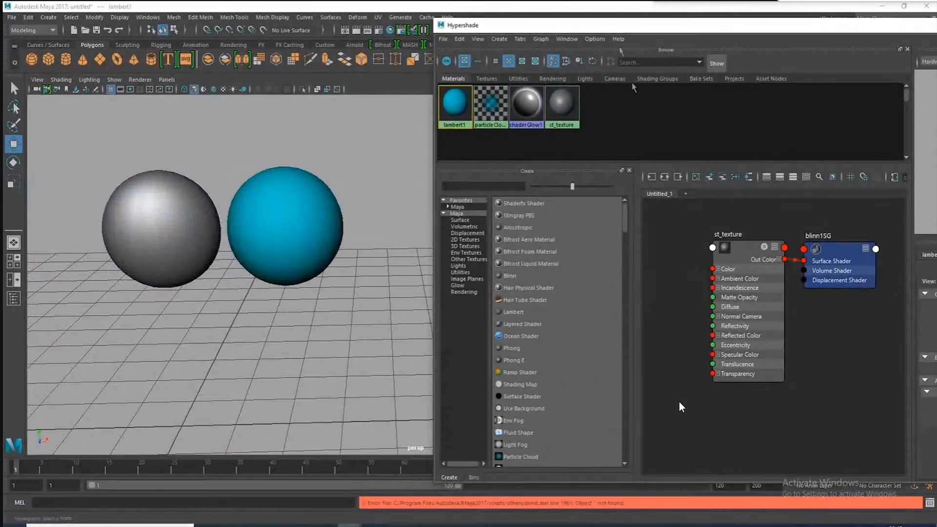
{"action": "left_click_drag", "start_coordinate": [623, 29], "coordinate": [412, 48]}
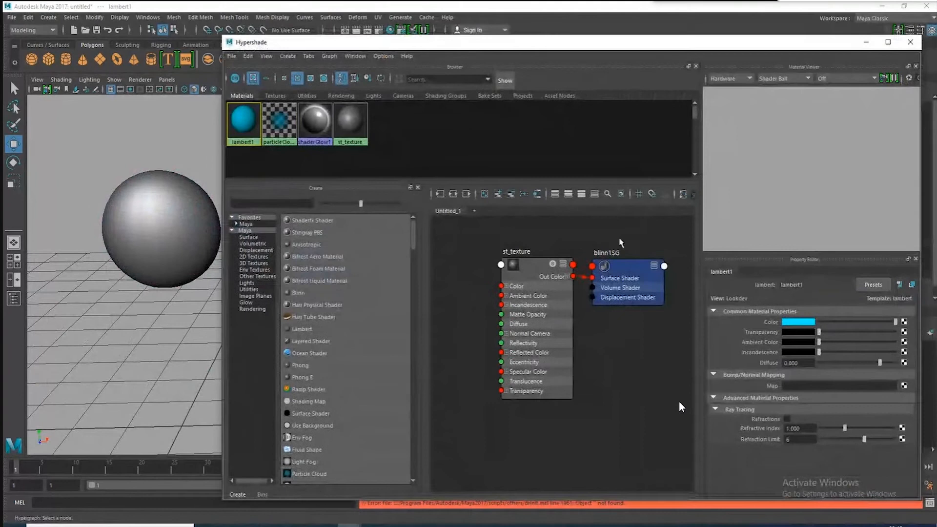
{"action": "left_click", "coordinate": [804, 323]}
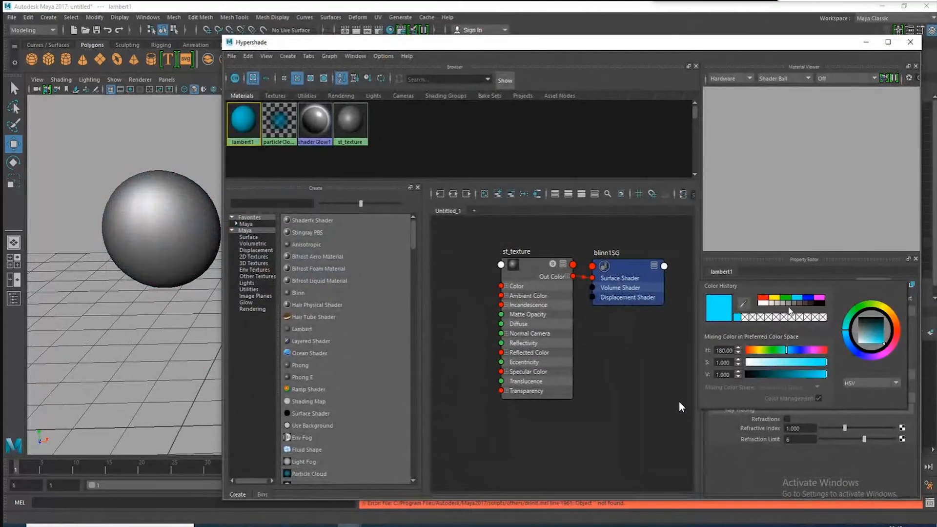
{"action": "left_click", "coordinate": [792, 306]}
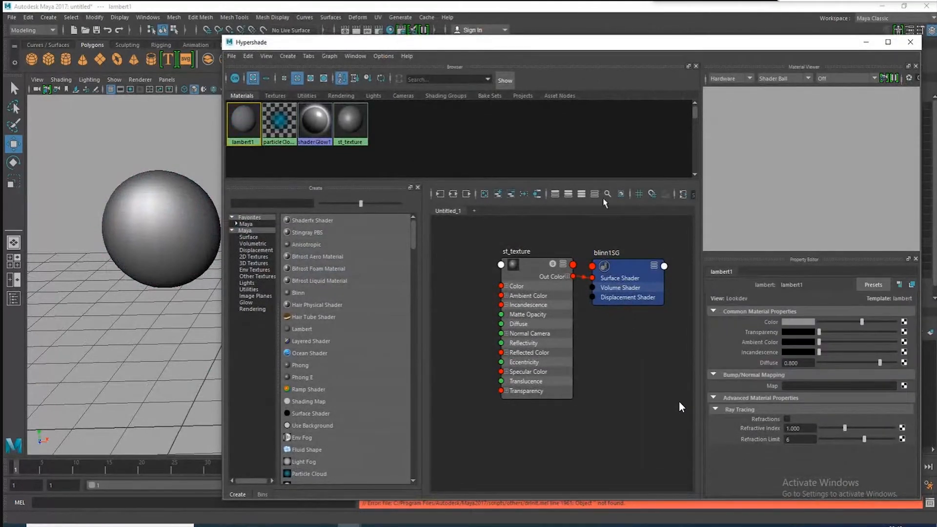
{"action": "left_click_drag", "start_coordinate": [448, 45], "coordinate": [583, 38]}
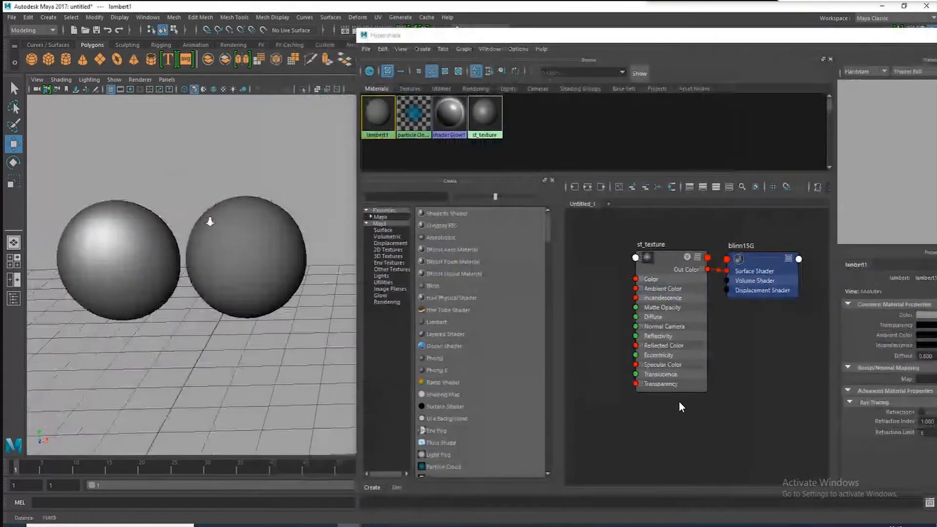
{"action": "middle_click_drag", "start_coordinate": [266, 182], "coordinate": [291, 172], "text": "alt"}
{"action": "left_click_drag", "start_coordinate": [506, 36], "coordinate": [489, 21]}
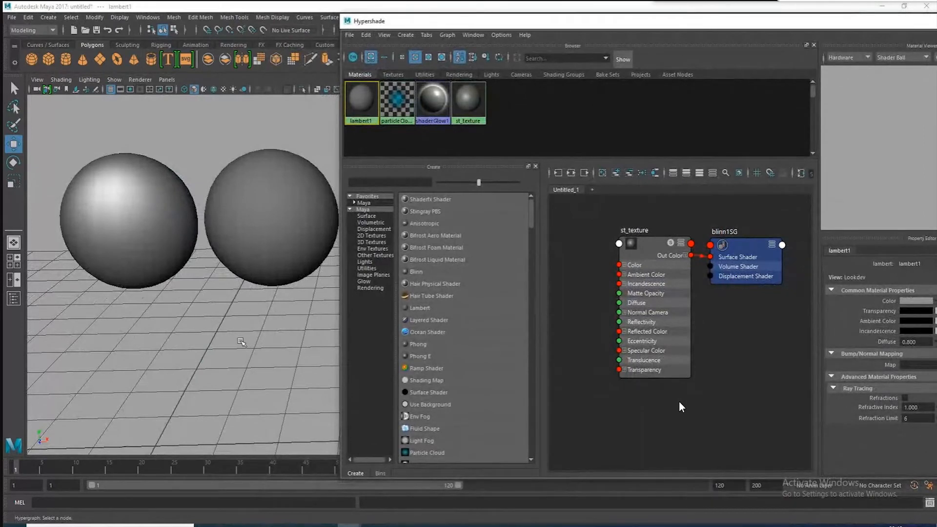
Select the two spheres in turn to compare their assigned materials in the Property Editor.
{"action": "left_click", "coordinate": [107, 213]}
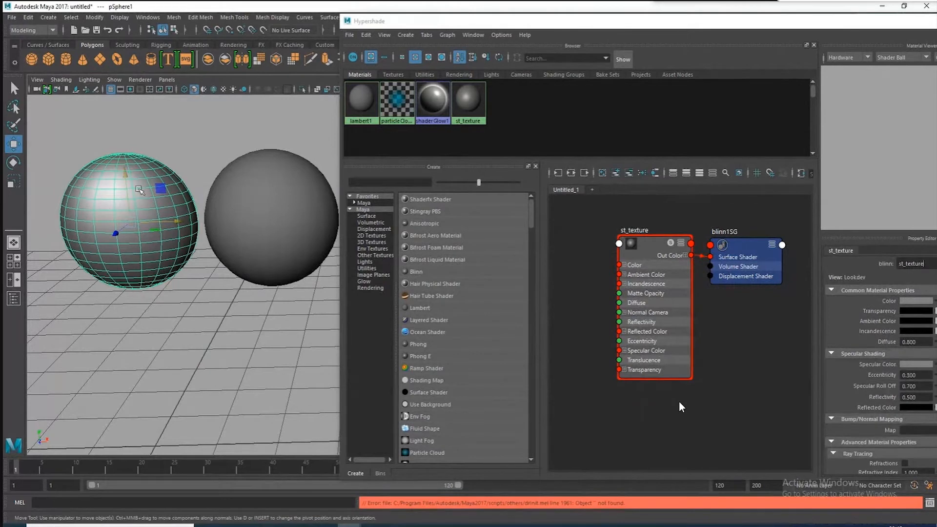
{"action": "left_click", "coordinate": [215, 123]}
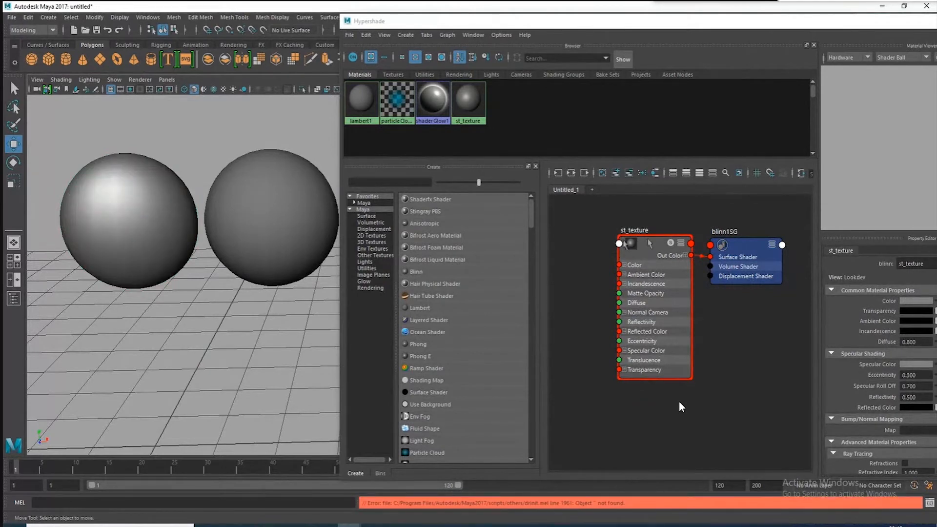
{"action": "left_click", "coordinate": [249, 210]}
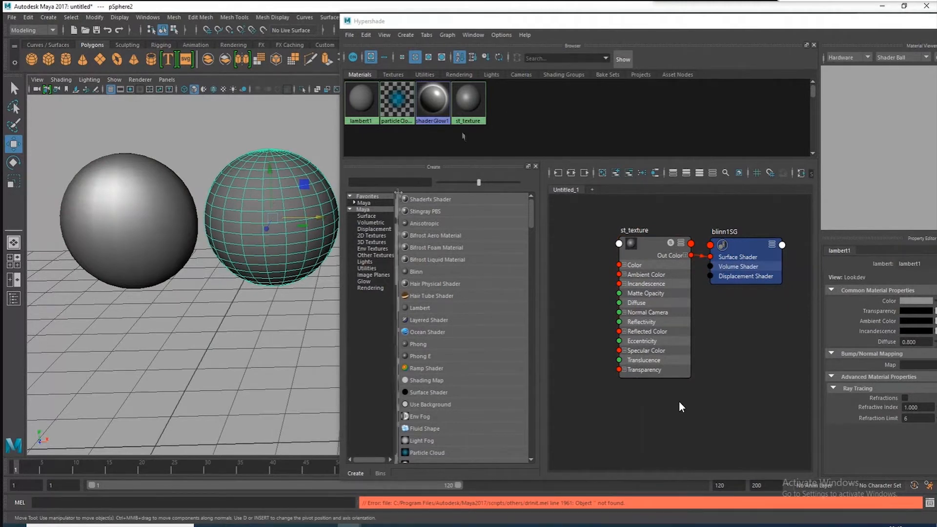
Apply the st_texture swatch to the first sphere, and space the st_texture and blinn1SG nodes apart in the graph.
{"action": "left_click_drag", "start_coordinate": [481, 24], "coordinate": [348, 24]}
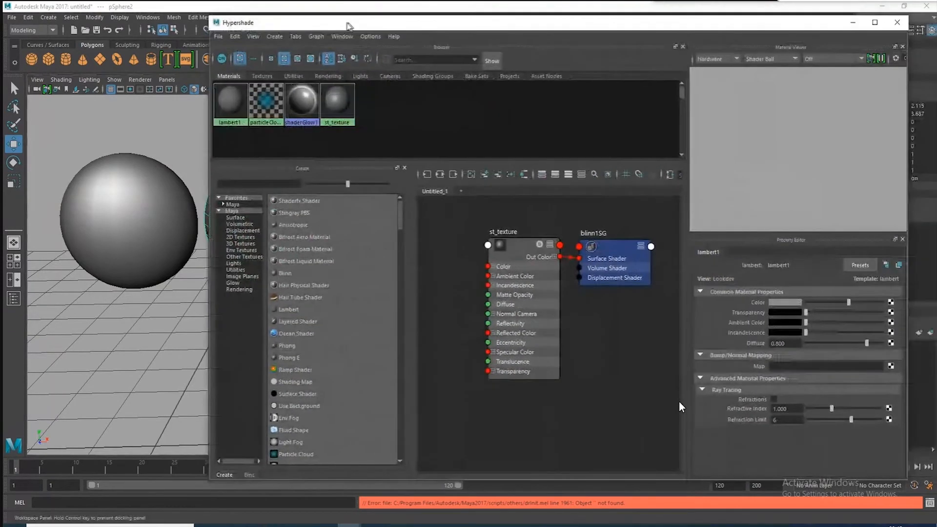
{"action": "middle_click_drag", "start_coordinate": [345, 98], "coordinate": [132, 222]}
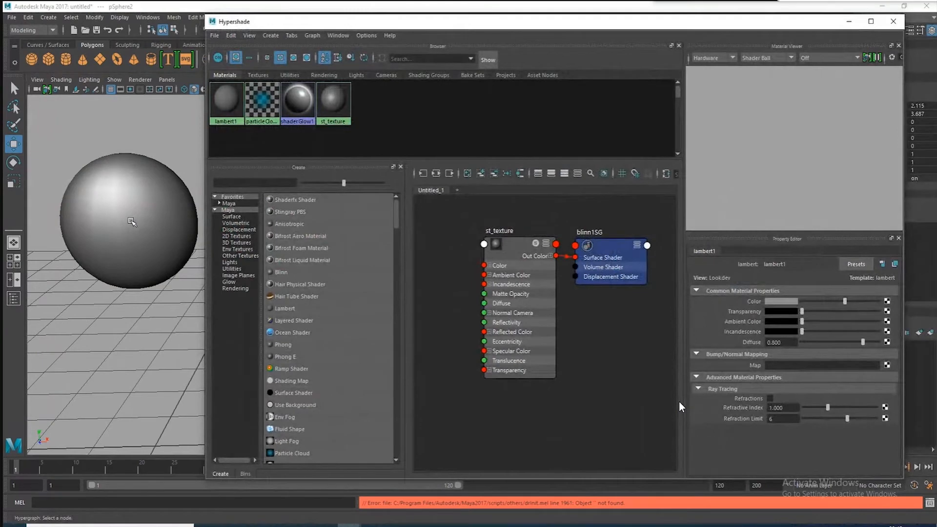
{"action": "left_click_drag", "start_coordinate": [509, 252], "coordinate": [471, 231]}
{"action": "mouse_move", "coordinate": [603, 248]}
{"action": "left_mouse_down"}
{"action": "mouse_move", "coordinate": [586, 231]}
{"action": "mouse_move", "coordinate": [607, 238]}
{"action": "left_mouse_up"}
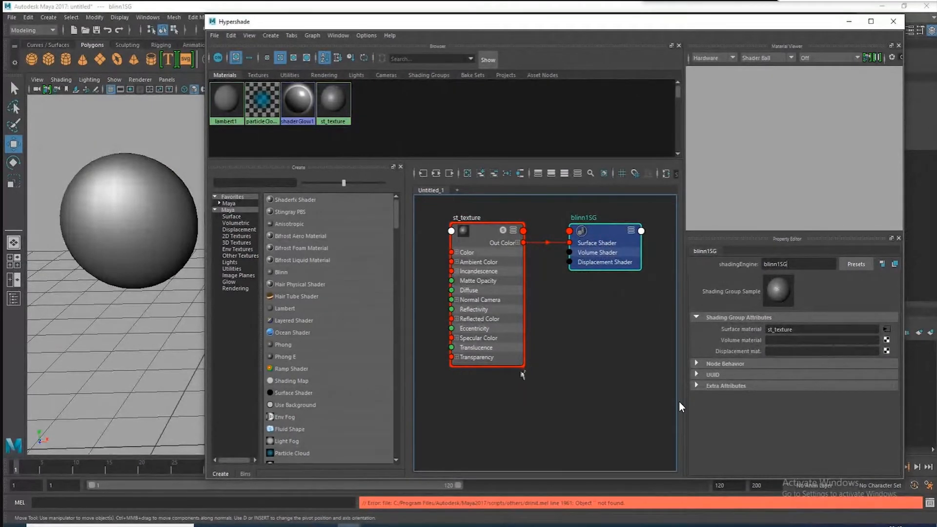
{"action": "left_click", "coordinate": [477, 230]}
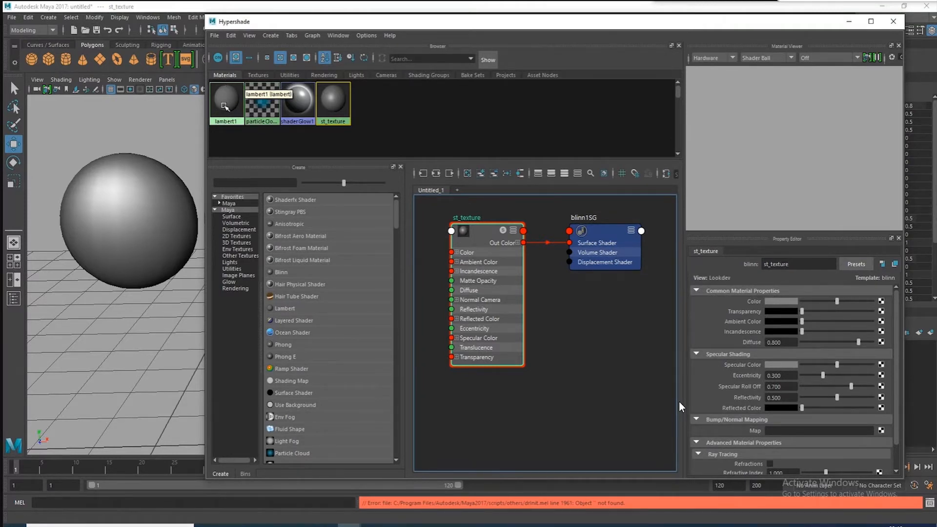
Try lambert1 on the first sphere and reapply st_texture from its browser swatch and its graph node.
{"action": "middle_click_drag", "start_coordinate": [224, 106], "coordinate": [165, 190]}
{"action": "mouse_move", "coordinate": [333, 84]}
{"action": "middle_mouse_down"}
{"action": "mouse_move", "coordinate": [317, 112]}
{"action": "mouse_move", "coordinate": [136, 220]}
{"action": "mouse_move", "coordinate": [140, 185]}
{"action": "mouse_move", "coordinate": [129, 195]}
{"action": "middle_mouse_up"}
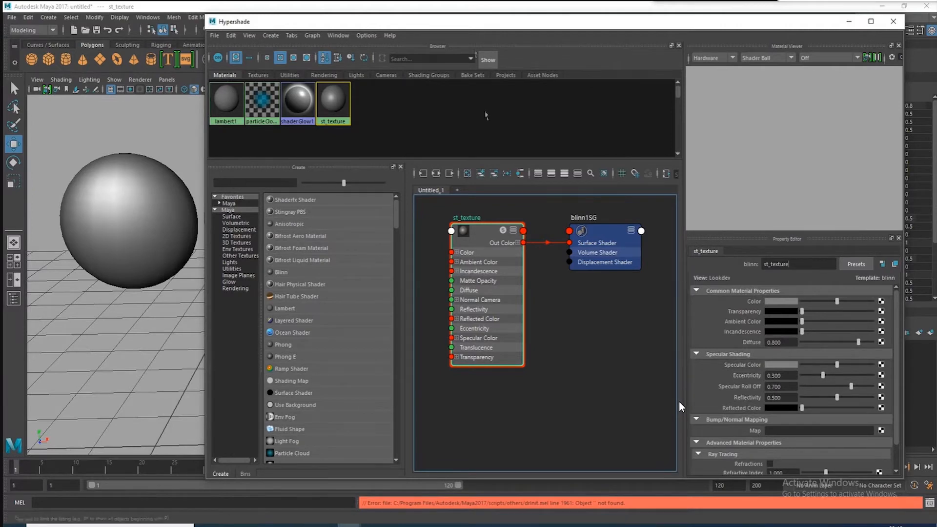
{"action": "mouse_move", "coordinate": [473, 22]}
{"action": "left_mouse_down"}
{"action": "mouse_move", "coordinate": [435, 16]}
{"action": "mouse_move", "coordinate": [458, 18]}
{"action": "left_mouse_up"}
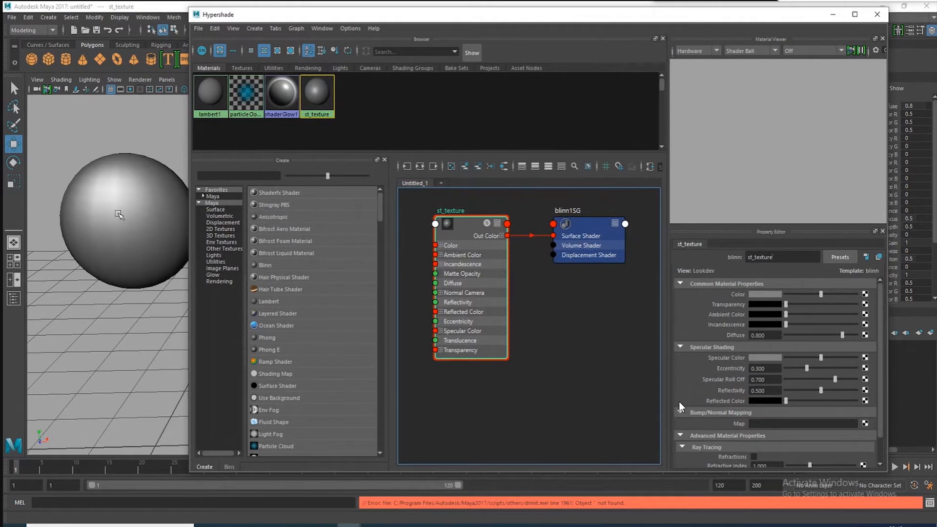
{"action": "middle_click_drag", "start_coordinate": [447, 230], "coordinate": [128, 221]}
{"action": "left_click_drag", "start_coordinate": [438, 20], "coordinate": [456, 14]}
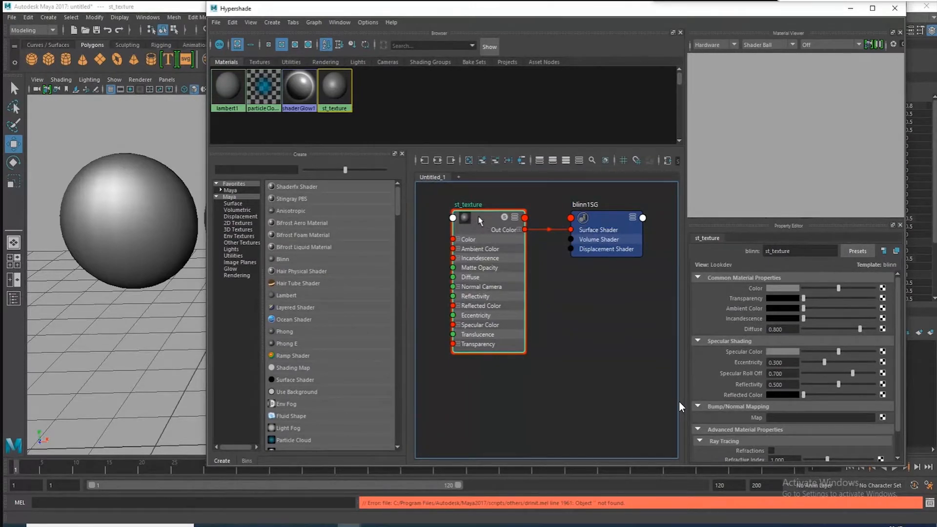
Show the first sphere's st_texture attributes in the Attribute Editor and compare them with the material's properties in the Hypershade.
{"action": "left_click_drag", "start_coordinate": [709, 14], "coordinate": [630, 134]}
{"action": "left_click", "coordinate": [113, 201]}
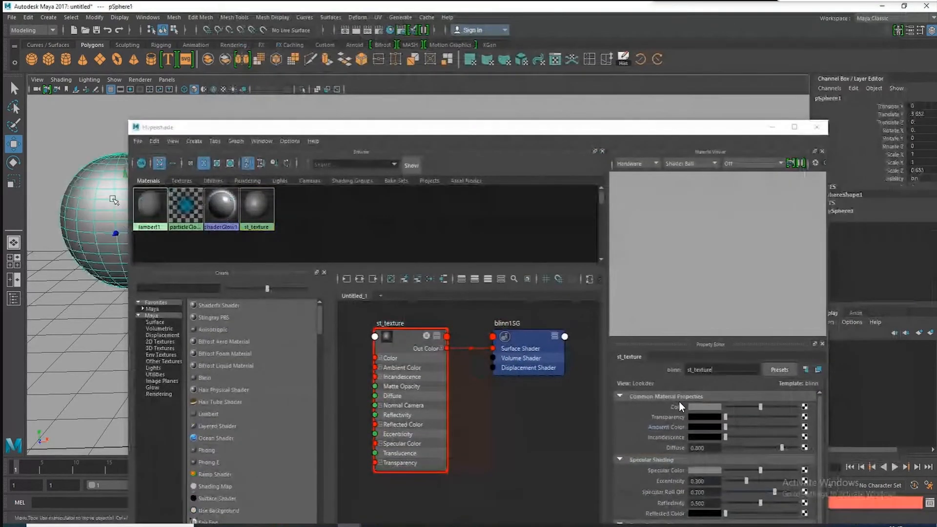
{"action": "left_click", "coordinate": [920, 32]}
{"action": "left_click_drag", "start_coordinate": [741, 132], "coordinate": [621, 299]}
{"action": "left_click", "coordinate": [932, 31]}
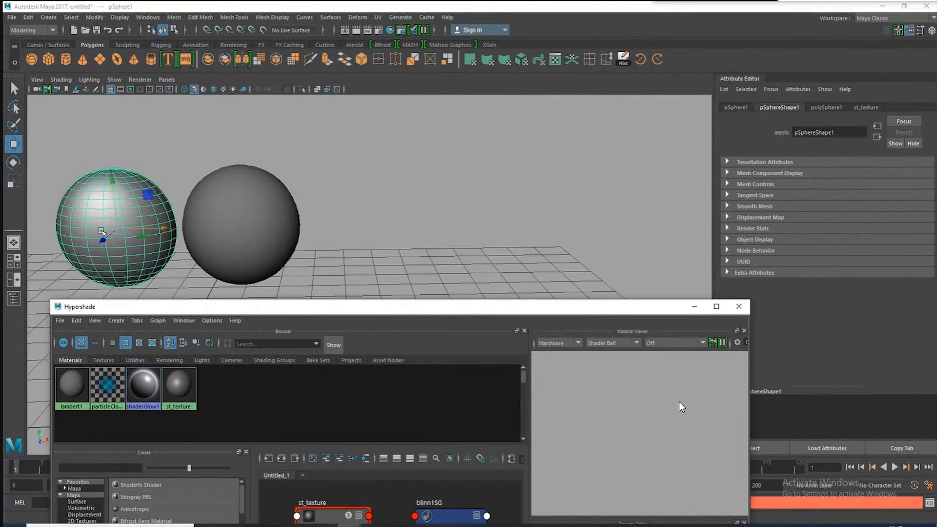
{"action": "left_click", "coordinate": [869, 107]}
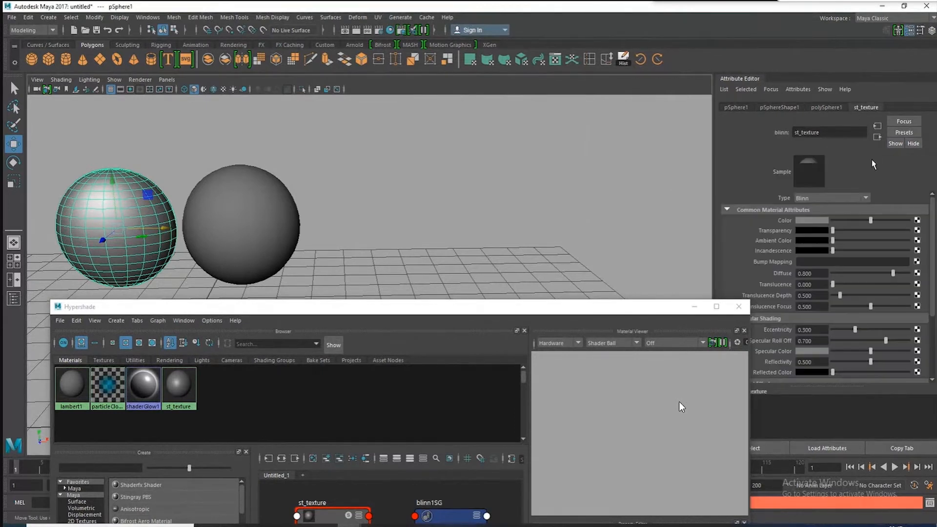
{"action": "left_click_drag", "start_coordinate": [626, 308], "coordinate": [546, 46]}
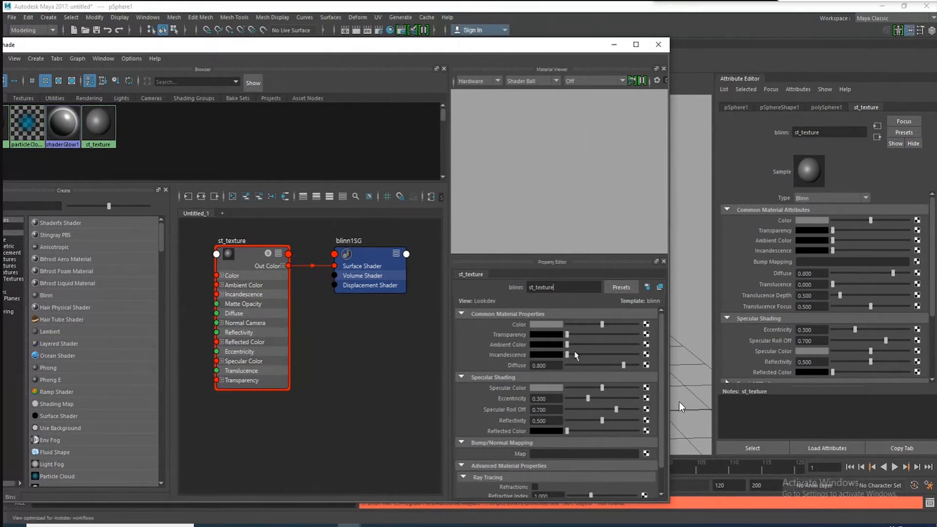
{"action": "left_click_drag", "start_coordinate": [586, 57], "coordinate": [614, 14]}
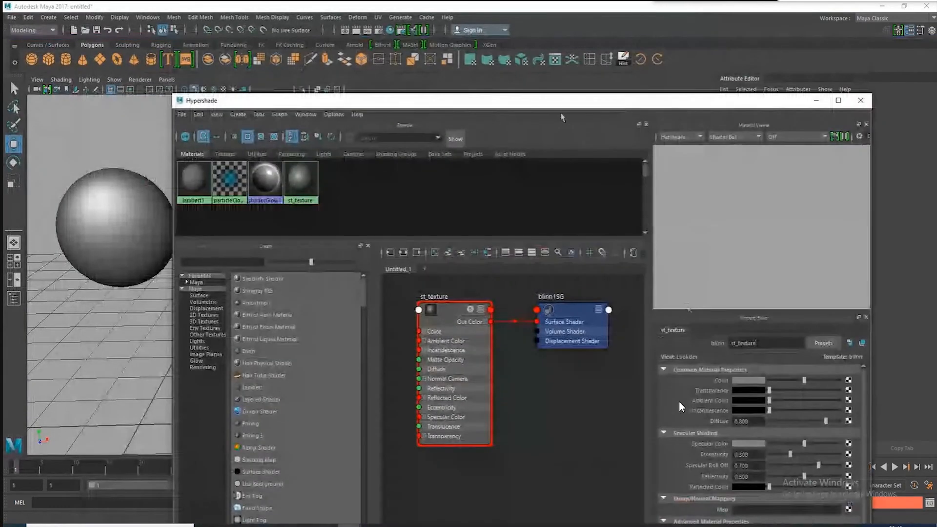
Reposition the Hypershade window so the first sphere stays visible beside it, and select and deselect that sphere.
{"action": "left_click_drag", "start_coordinate": [558, 104], "coordinate": [580, 71]}
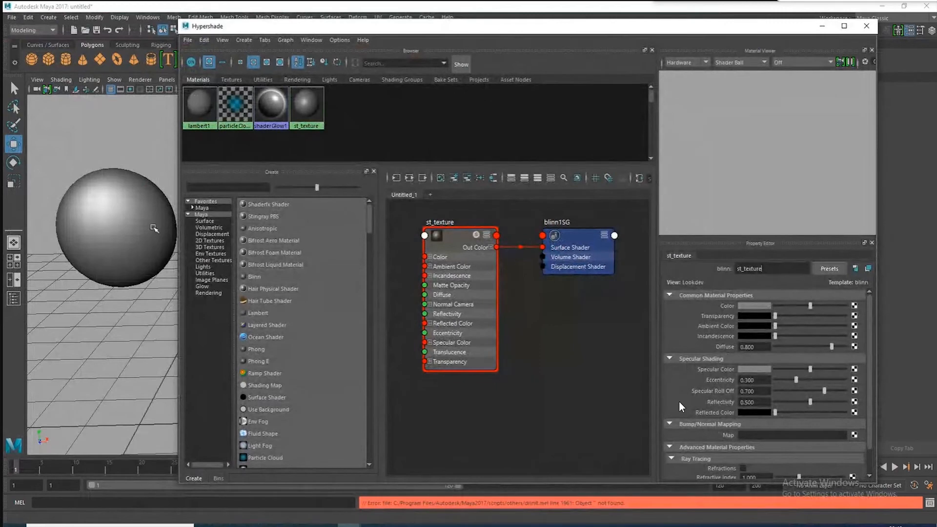
{"action": "left_click", "coordinate": [118, 214]}
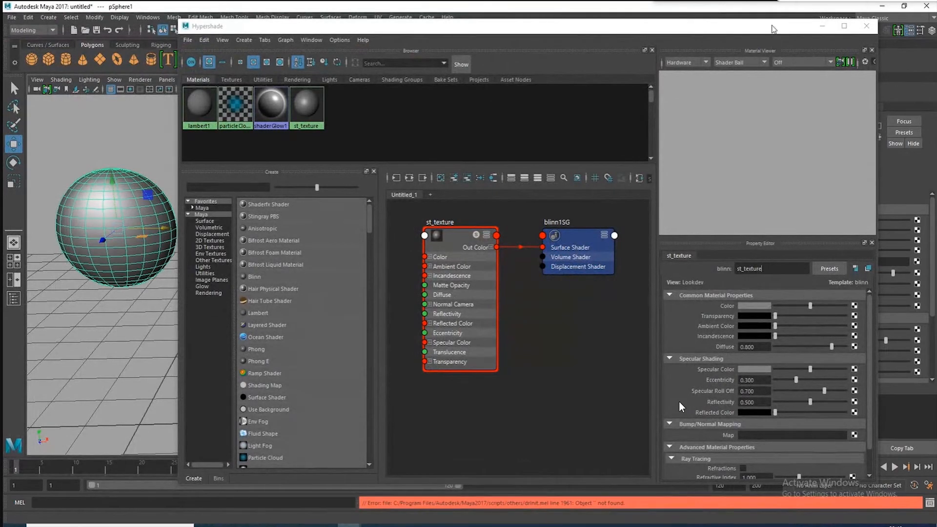
{"action": "left_click_drag", "start_coordinate": [775, 29], "coordinate": [654, 50]}
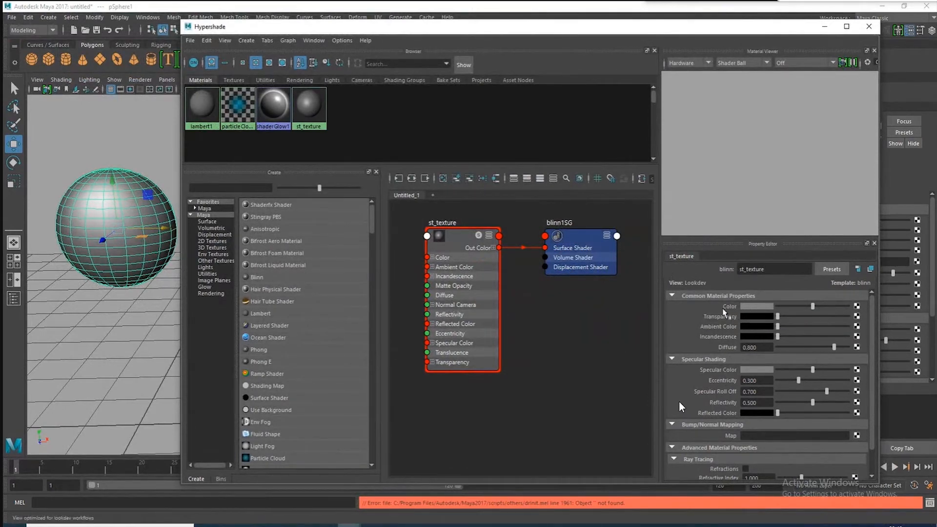
{"action": "left_click", "coordinate": [143, 160]}
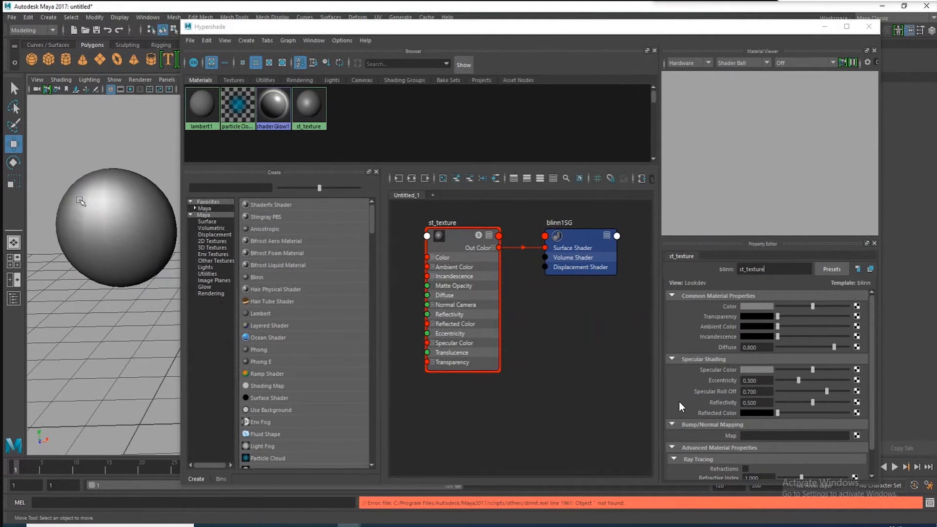
Try magenta for the st_texture material's Color, and settle on a medium blue.
{"action": "left_click", "coordinate": [748, 305]}
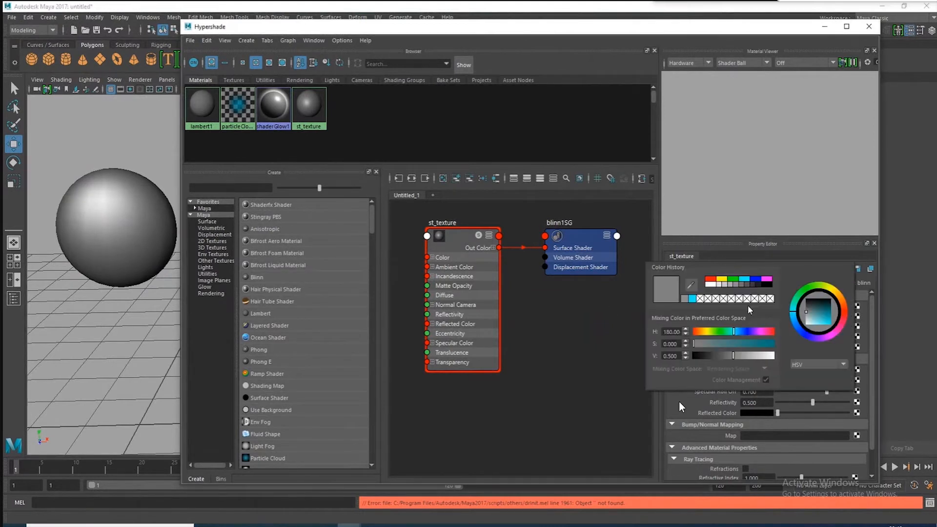
{"action": "left_click", "coordinate": [768, 280]}
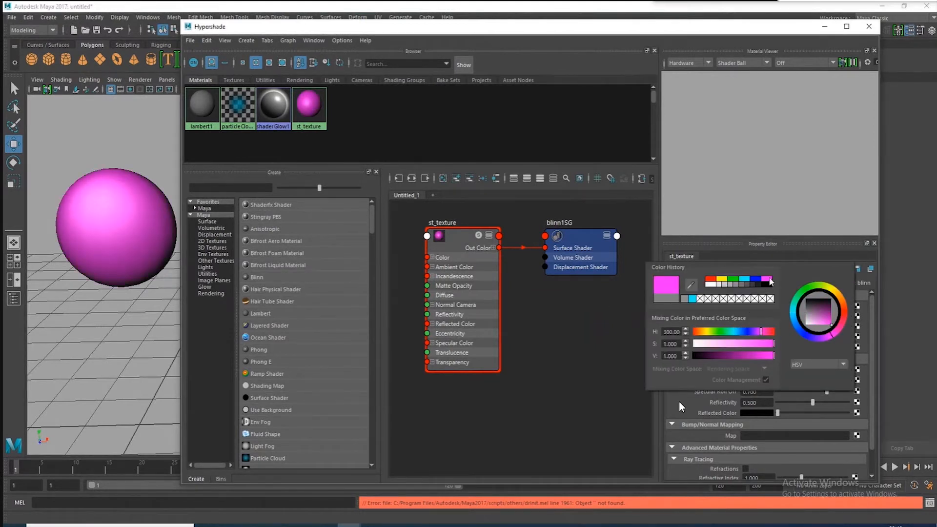
{"action": "left_click", "coordinate": [820, 316]}
{"action": "left_click", "coordinate": [834, 291]}
{"action": "mouse_move", "coordinate": [829, 311]}
{"action": "left_mouse_down"}
{"action": "mouse_move", "coordinate": [793, 303]}
{"action": "mouse_move", "coordinate": [793, 321]}
{"action": "mouse_move", "coordinate": [827, 320]}
{"action": "left_mouse_up"}
{"action": "left_click", "coordinate": [825, 317]}
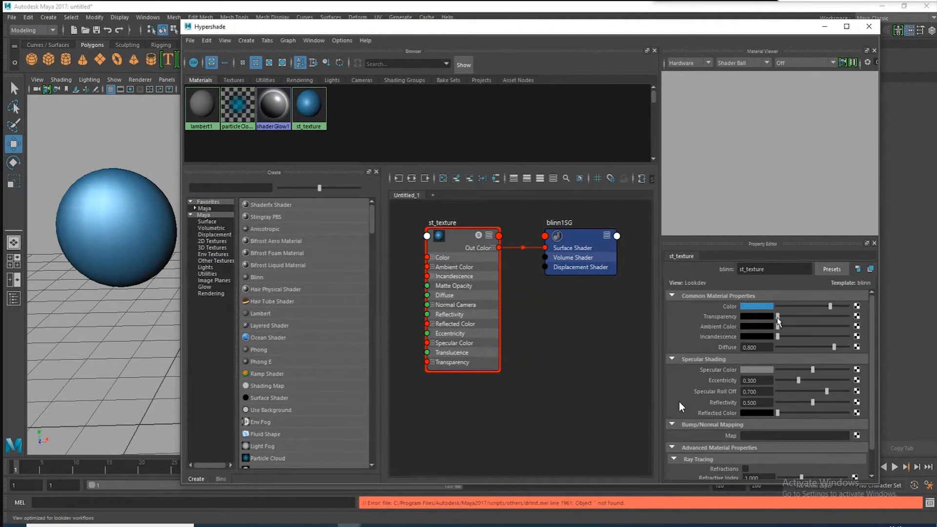
Raise st_texture's Transparency to near white, select the first sphere to inspect it, and undo the transparency change.
{"action": "left_click_drag", "start_coordinate": [778, 316], "coordinate": [840, 320]}
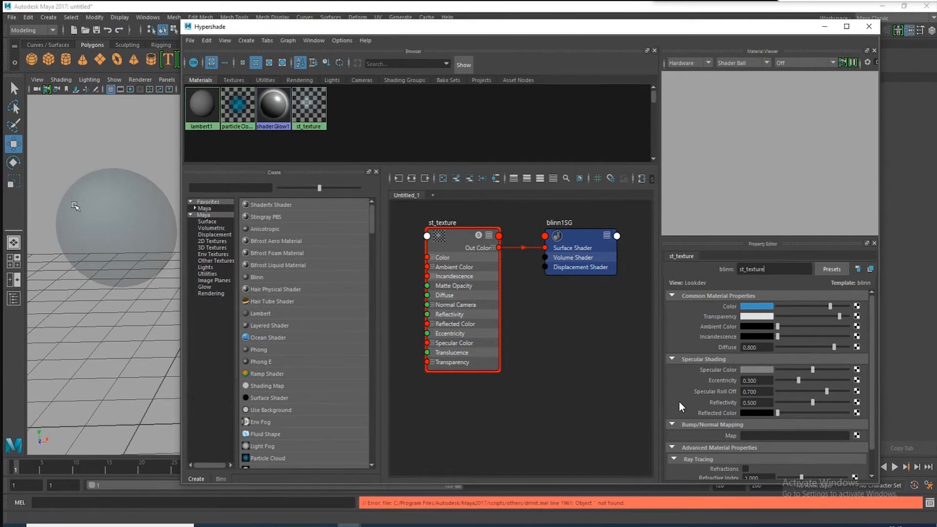
{"action": "left_click", "coordinate": [115, 217]}
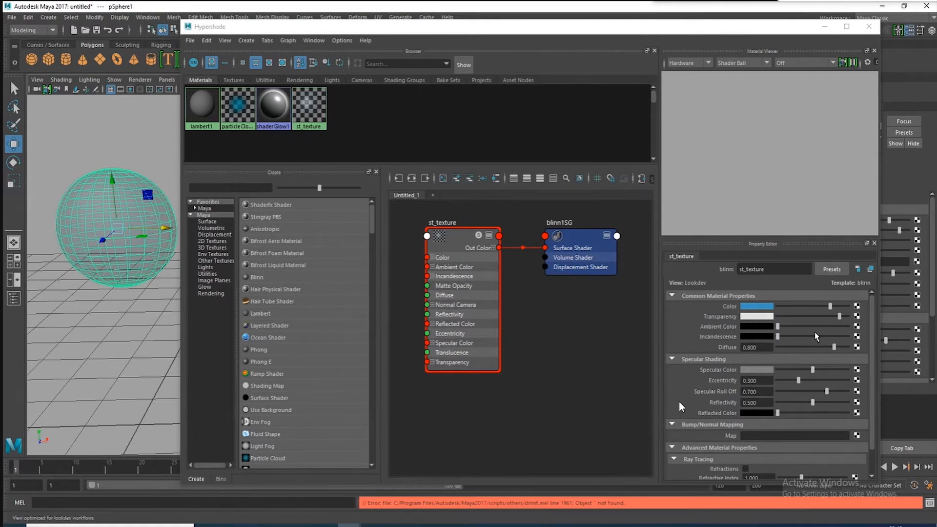
{"action": "left_click_drag", "start_coordinate": [839, 316], "coordinate": [857, 318]}
{"action": "key", "text": "ctrl+z"}
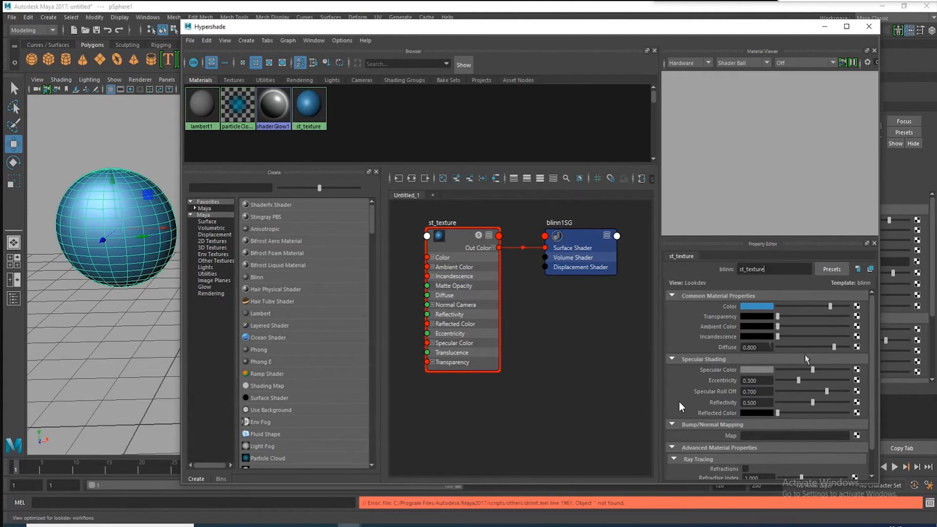
{"action": "left_click", "coordinate": [142, 146]}
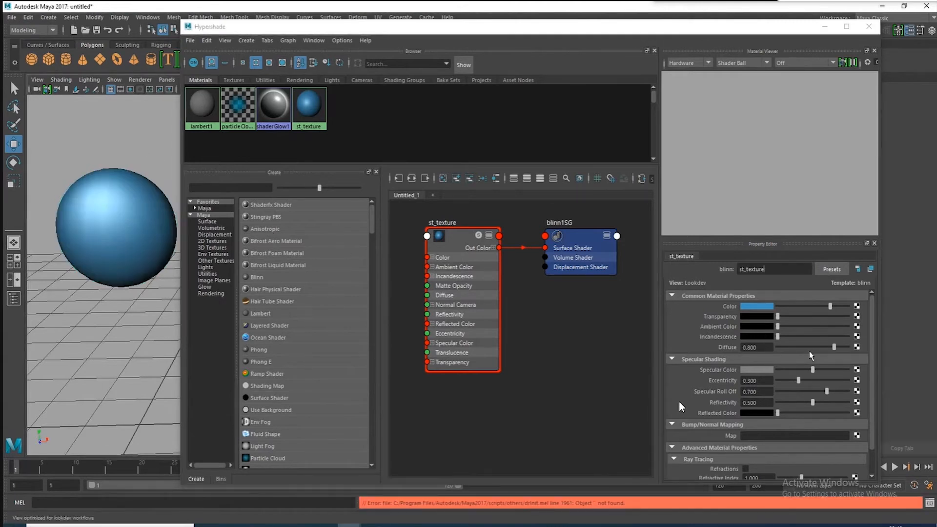
Raise st_texture's Ambient Color to light grey and reapply the material to the first sphere.
{"action": "left_click_drag", "start_coordinate": [778, 326], "coordinate": [830, 326]}
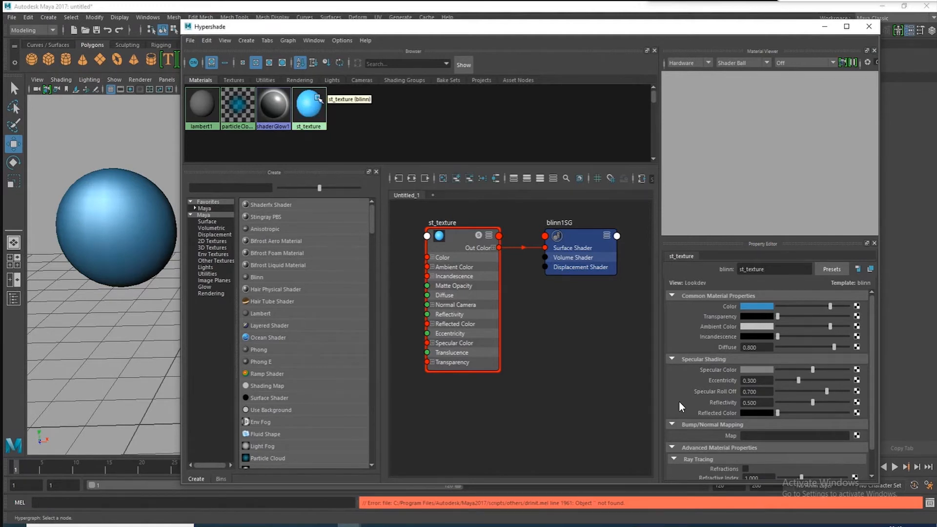
{"action": "middle_click_drag", "start_coordinate": [315, 105], "coordinate": [107, 220]}
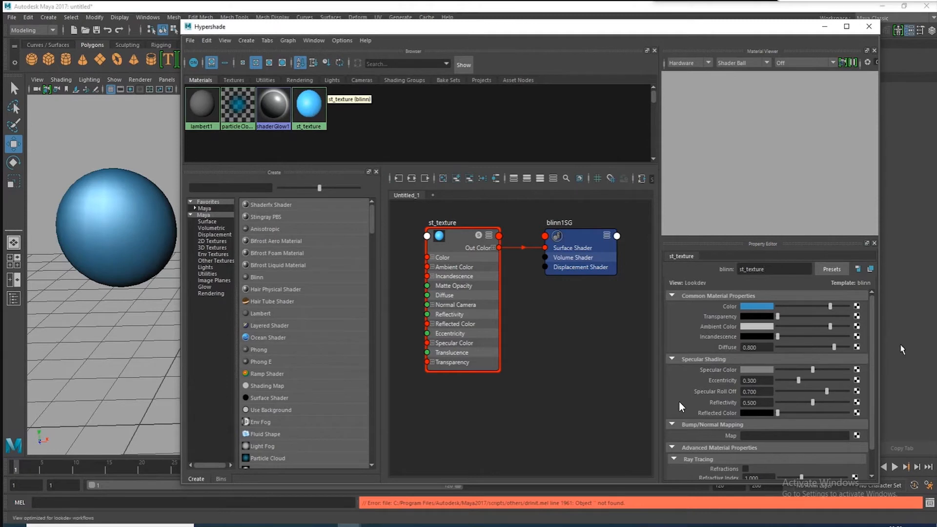
{"action": "mouse_move", "coordinate": [830, 326]}
{"action": "left_mouse_down"}
{"action": "mouse_move", "coordinate": [781, 326]}
{"action": "mouse_move", "coordinate": [849, 330]}
{"action": "mouse_move", "coordinate": [781, 332]}
{"action": "mouse_move", "coordinate": [833, 336]}
{"action": "left_mouse_up"}
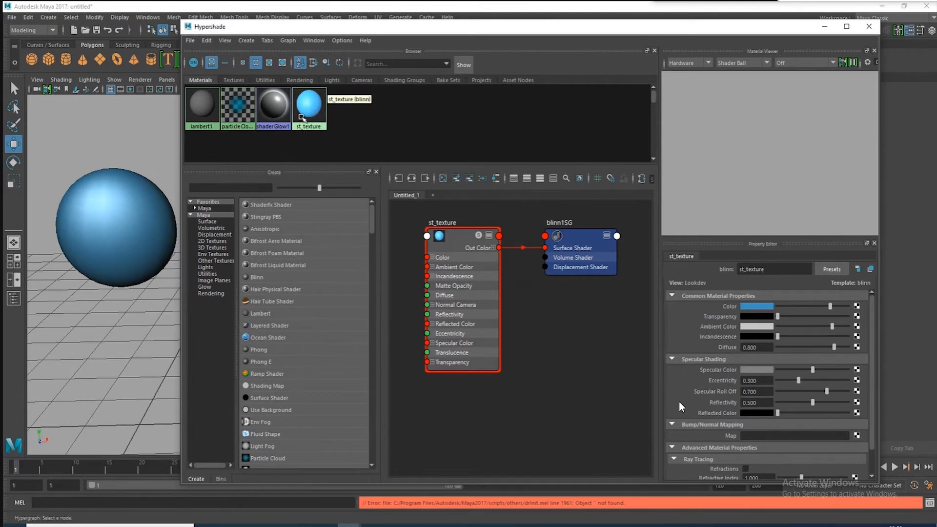
Render the current frame in Maya Software and place the Render View clear of the material properties.
{"action": "left_click_drag", "start_coordinate": [347, 28], "coordinate": [349, 51]}
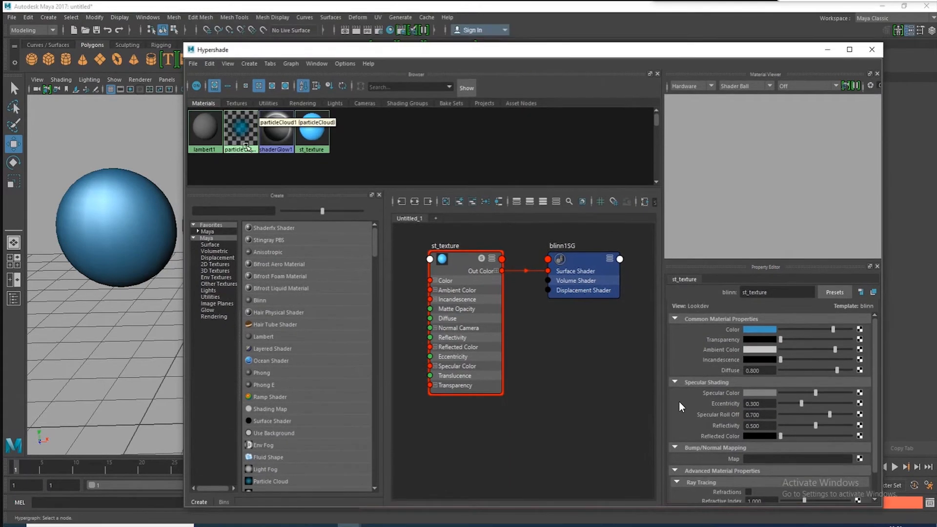
{"action": "left_click_drag", "start_coordinate": [435, 53], "coordinate": [437, 64]}
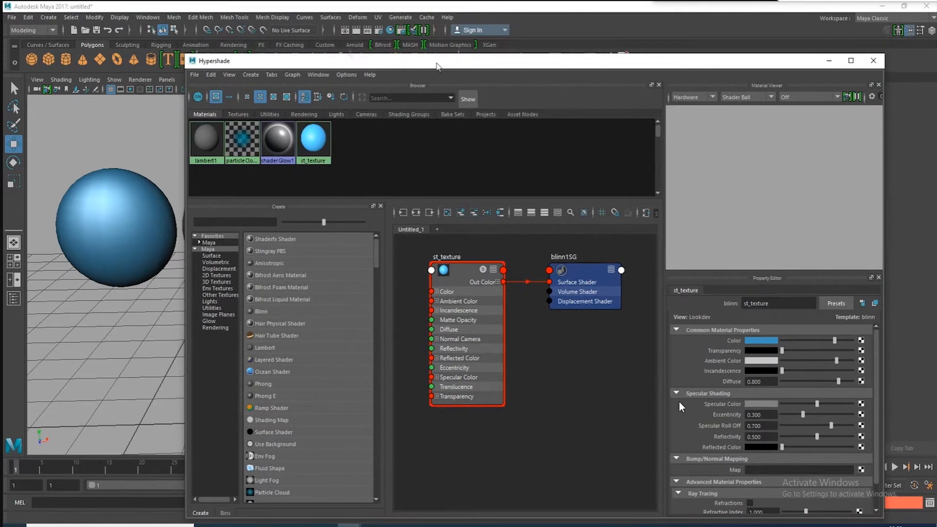
{"action": "left_click", "coordinate": [355, 31]}
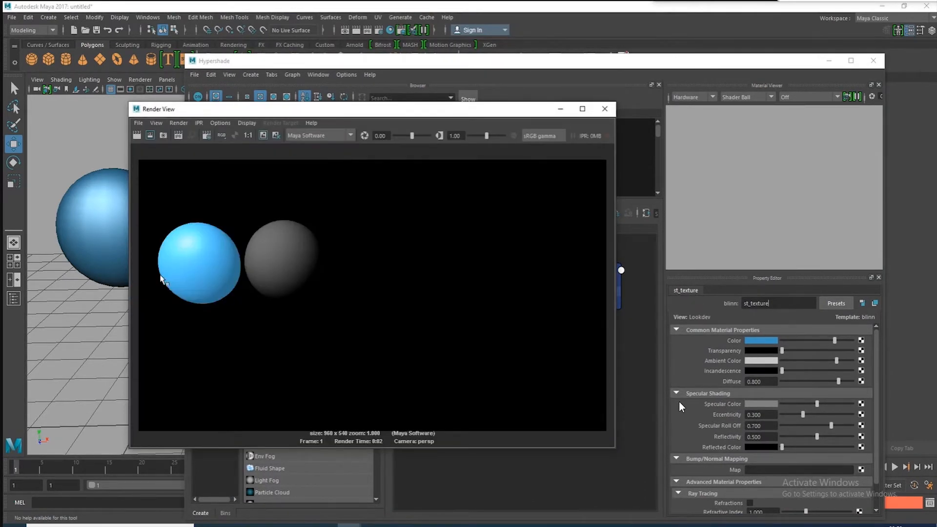
{"action": "left_click_drag", "start_coordinate": [273, 107], "coordinate": [233, 53]}
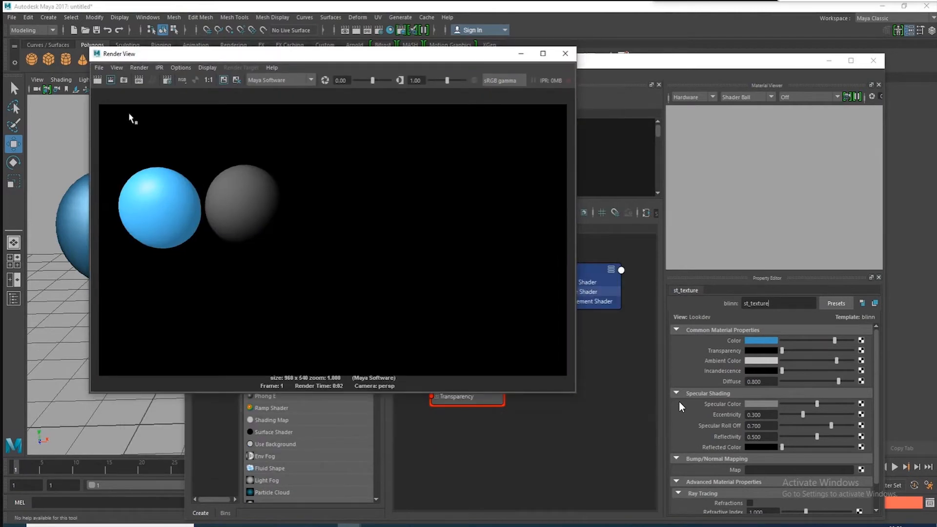
Start an IPR render with a tuning region around the blue sphere, keeping the Render View clear of the material properties.
{"action": "left_click", "coordinate": [139, 80]}
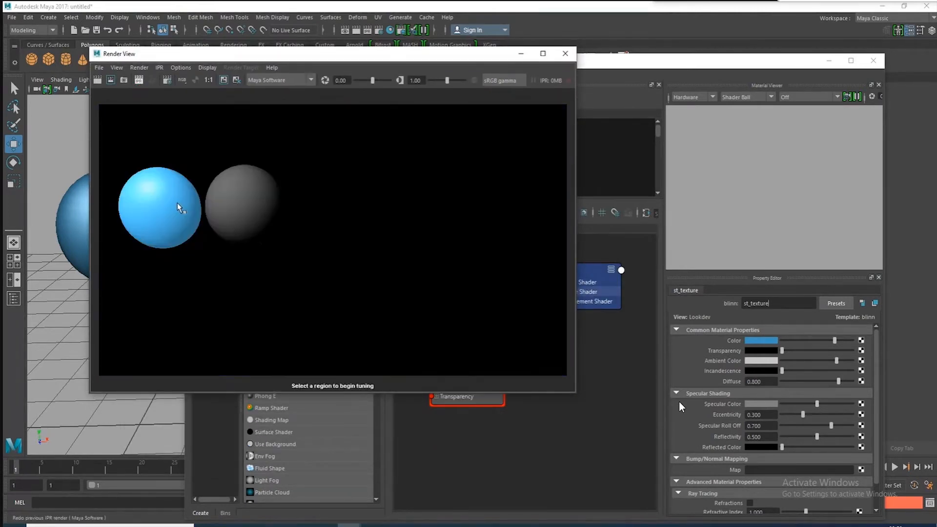
{"action": "left_click_drag", "start_coordinate": [110, 151], "coordinate": [206, 269]}
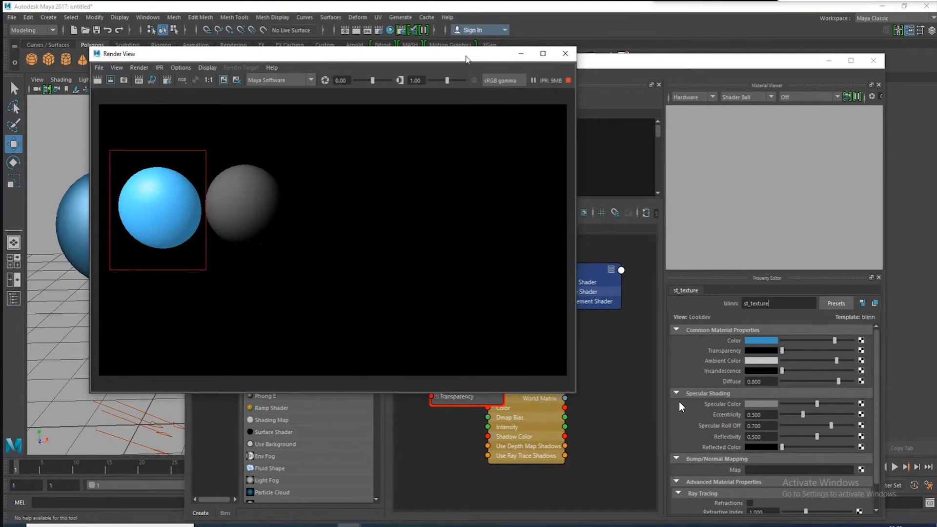
{"action": "left_click_drag", "start_coordinate": [467, 55], "coordinate": [445, 55]}
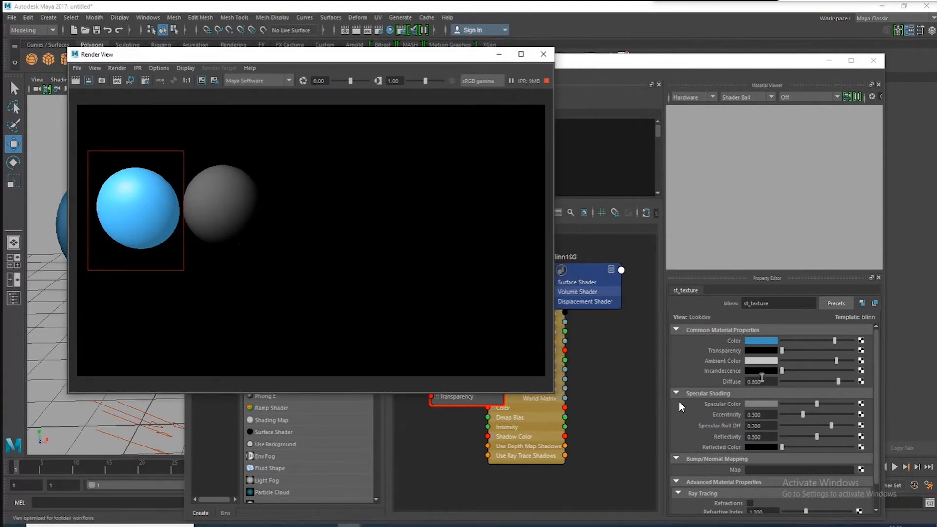
Return st_texture's Ambient Color to black and try raising its Incandescence, dismissing the RunDLL error dialog.
{"action": "left_click_drag", "start_coordinate": [799, 362], "coordinate": [752, 362]}
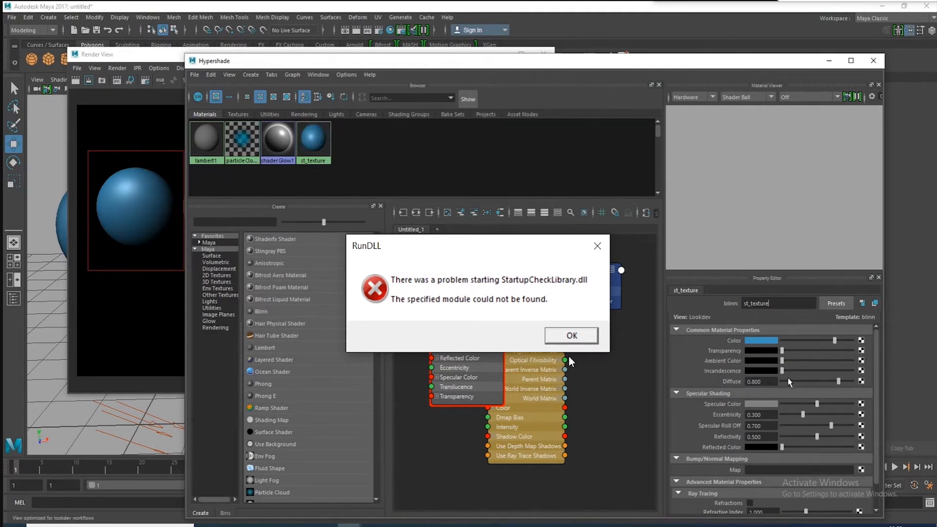
{"action": "left_click_drag", "start_coordinate": [782, 371], "coordinate": [837, 371]}
{"action": "left_click", "coordinate": [572, 336]}
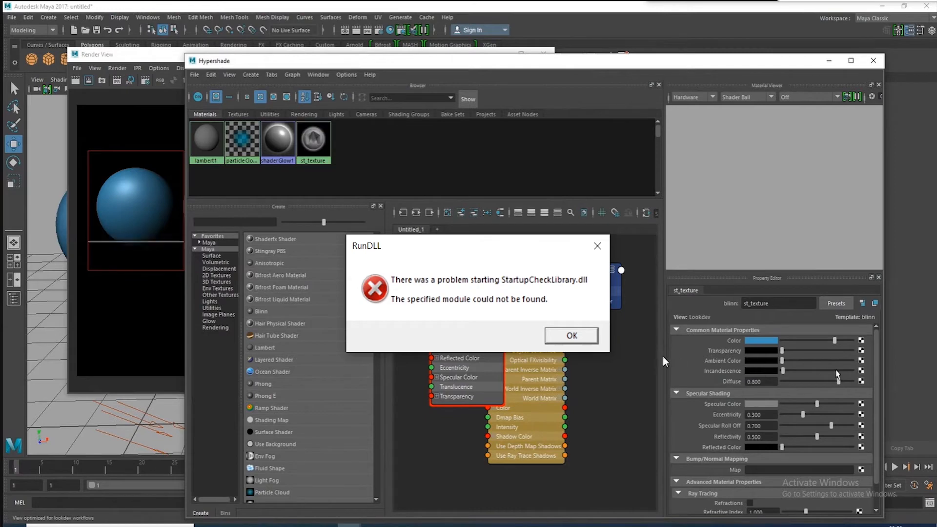
{"action": "double_click", "coordinate": [655, 359]}
{"action": "double_click", "coordinate": [655, 359]}
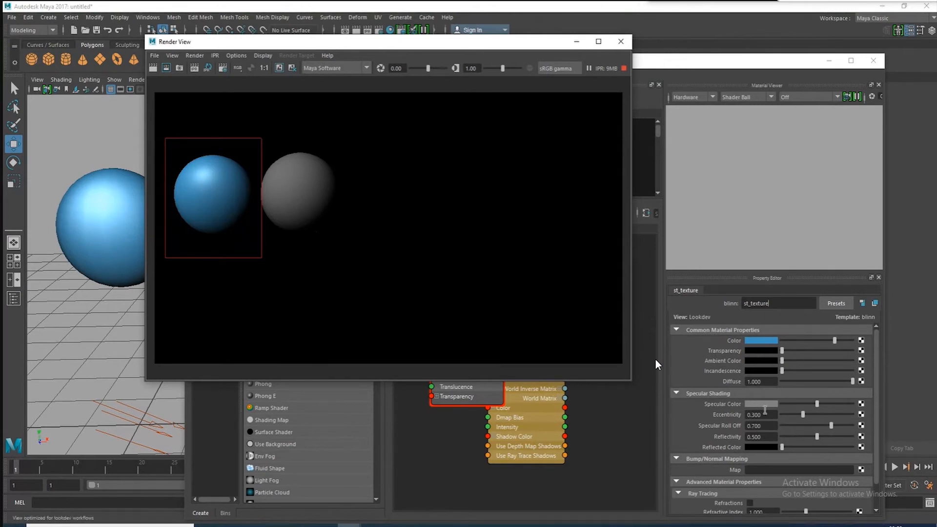
Set st_texture's Specular Color to red and check the highlight on the sphere in the IPR render.
{"action": "left_click", "coordinate": [764, 406]}
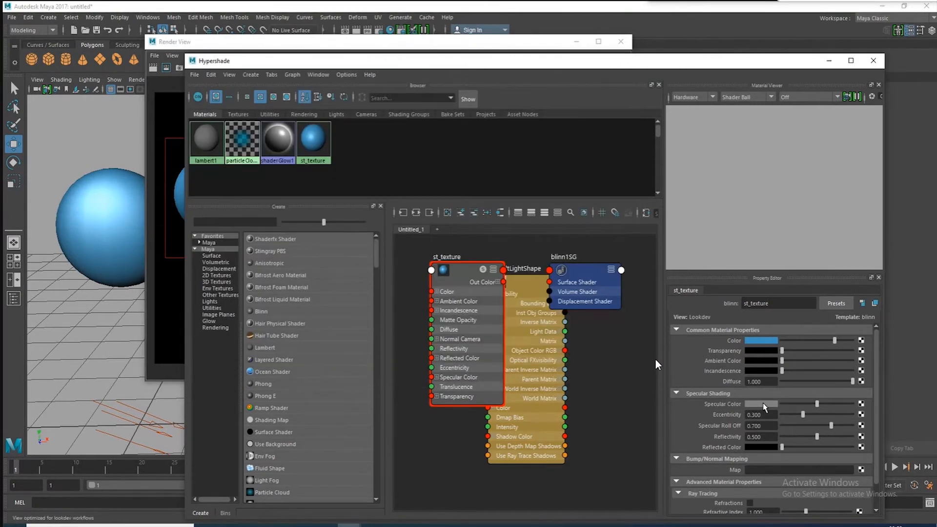
{"action": "left_click", "coordinate": [764, 406]}
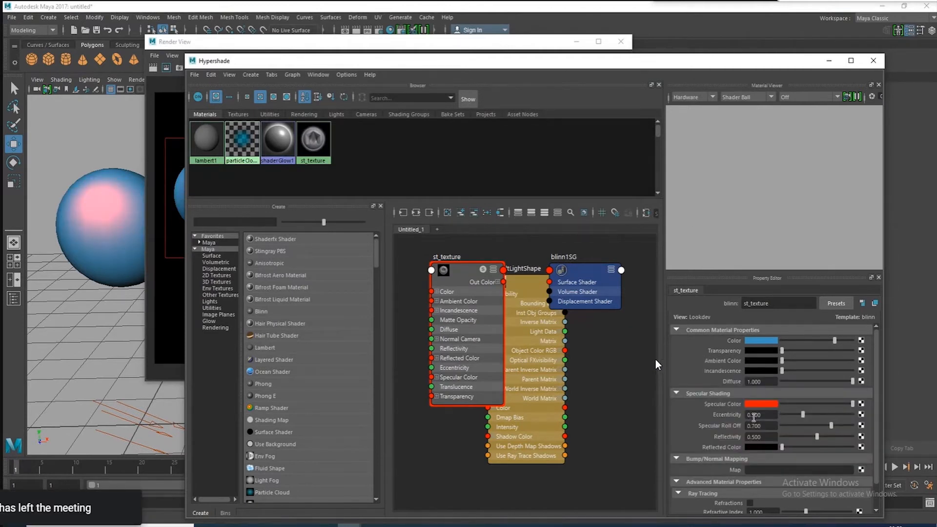
{"action": "left_click_drag", "start_coordinate": [377, 64], "coordinate": [419, 58]}
{"action": "left_click", "coordinate": [207, 195]}
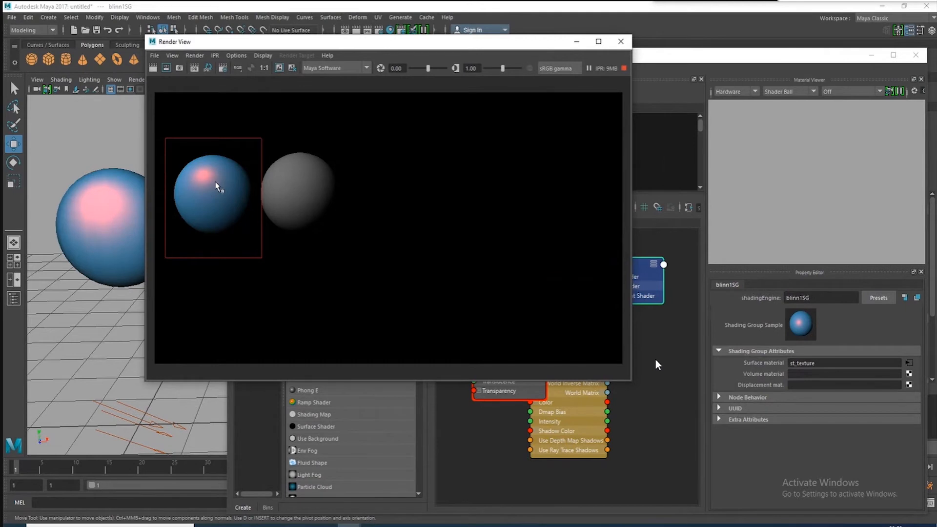
Reselect the st_texture node in the graph to show its properties, and shift the Render View so the rendered sphere is visible.
{"action": "left_click", "coordinate": [447, 413]}
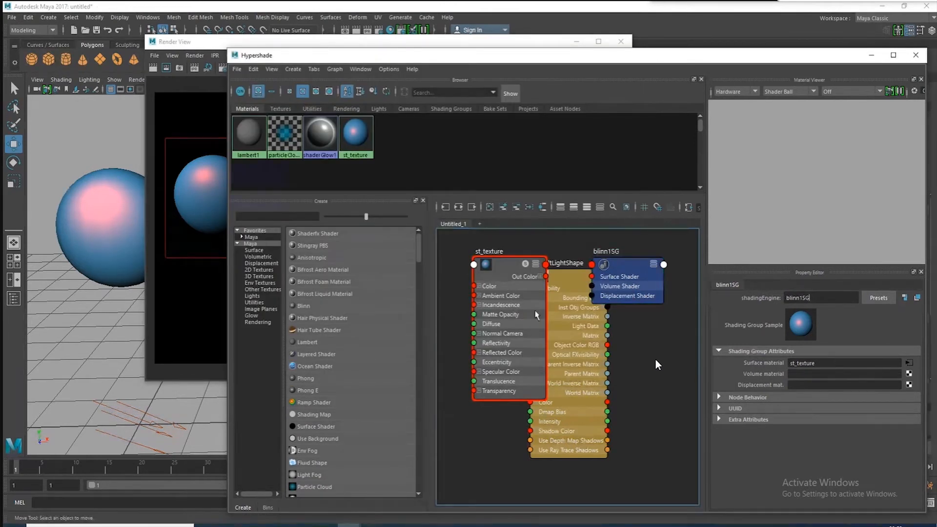
{"action": "left_click_drag", "start_coordinate": [498, 268], "coordinate": [527, 257]}
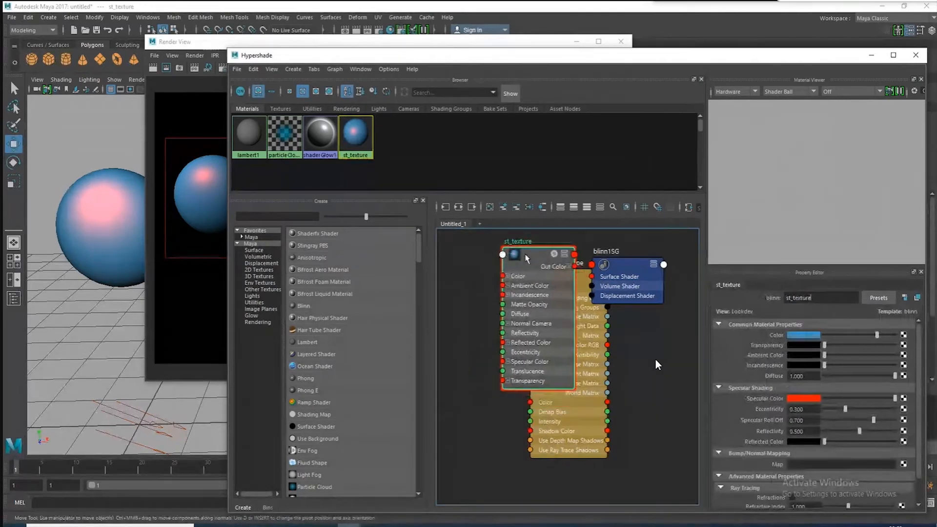
{"action": "left_click_drag", "start_coordinate": [206, 44], "coordinate": [187, 44]}
{"action": "left_click", "coordinate": [651, 362]}
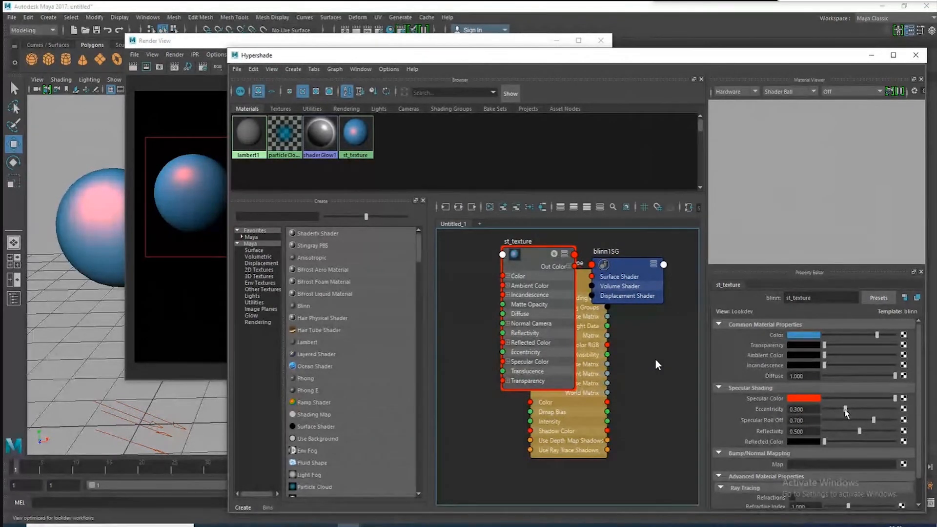
Try st_texture's Eccentricity at 0.993, 0.769 and 0.119, and settle on 0.294.
{"action": "left_click_drag", "start_coordinate": [846, 410], "coordinate": [895, 410]}
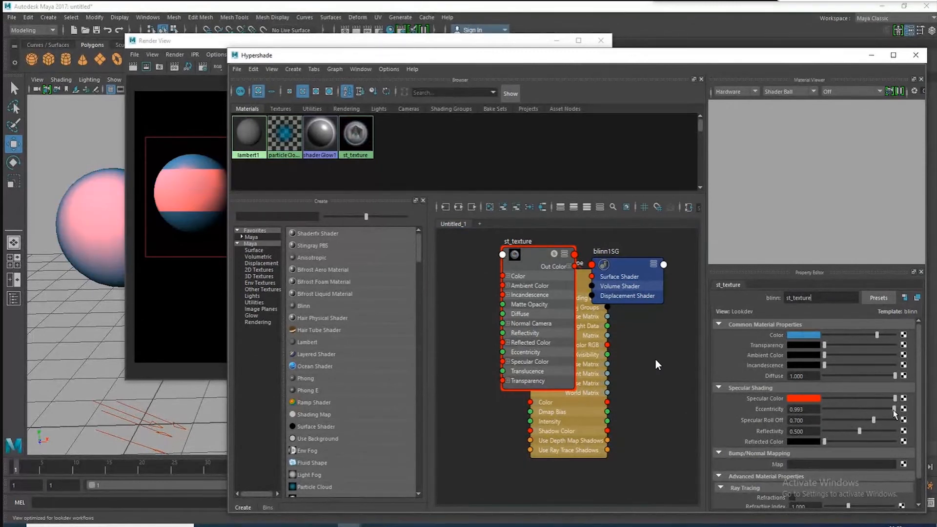
{"action": "left_click_drag", "start_coordinate": [895, 410], "coordinate": [878, 410]}
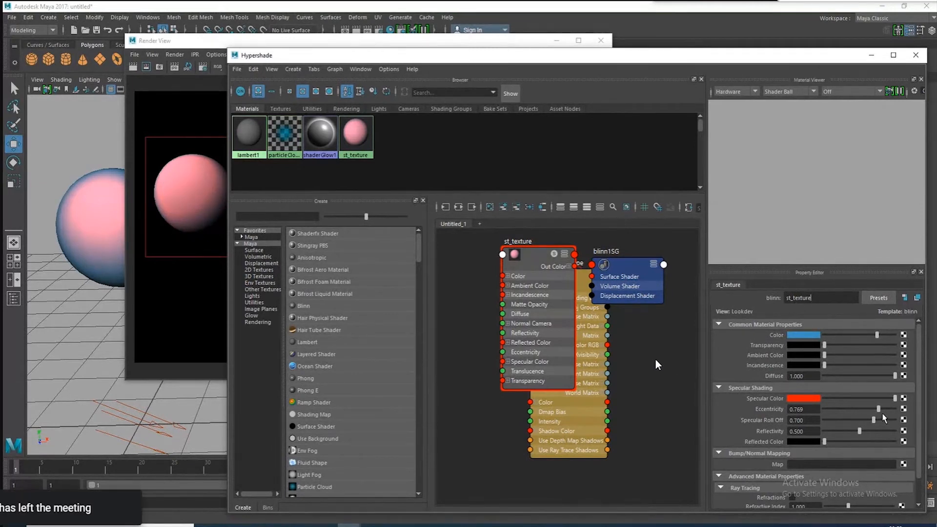
{"action": "left_click_drag", "start_coordinate": [880, 410], "coordinate": [881, 411]}
{"action": "left_click", "coordinate": [832, 410]}
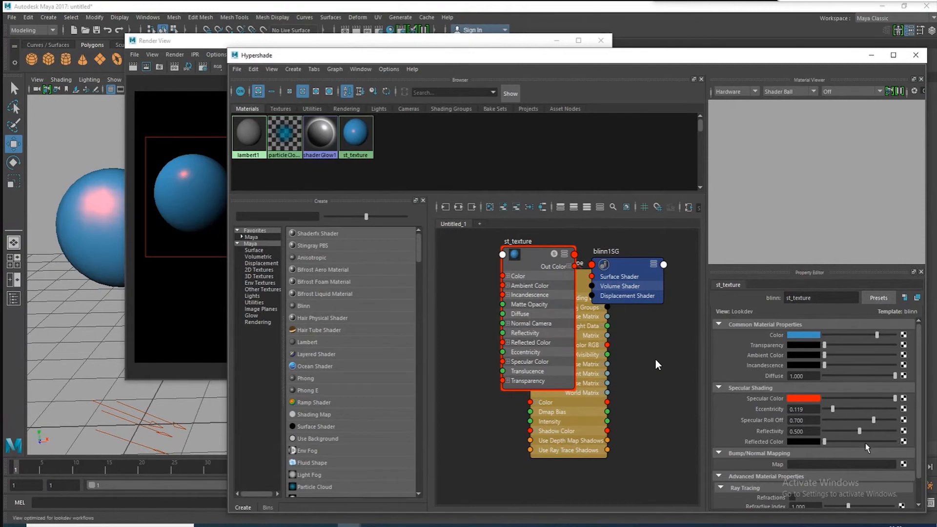
{"action": "left_click", "coordinate": [834, 410]}
{"action": "left_click_drag", "start_coordinate": [836, 413], "coordinate": [846, 409]}
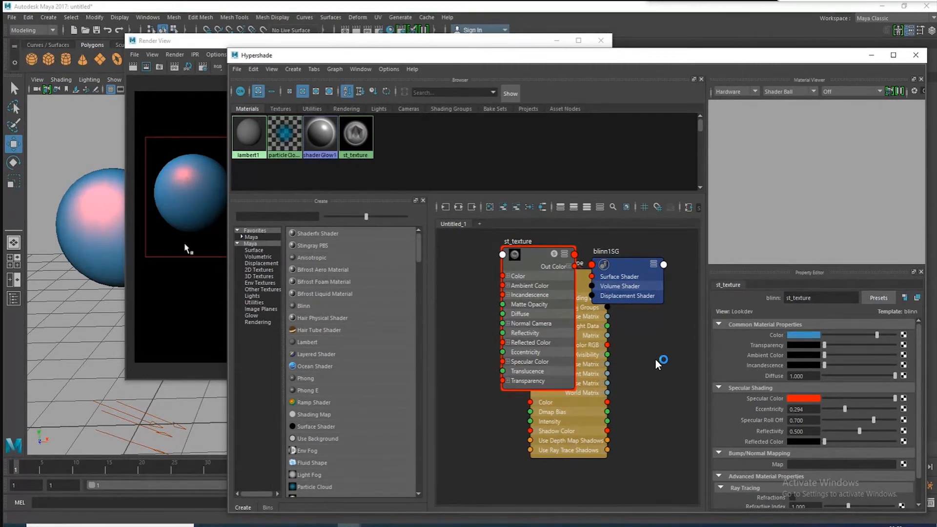
Set st_texture's Specular Color to white.
{"action": "left_click", "coordinate": [805, 399]}
{"action": "left_click", "coordinate": [762, 378]}
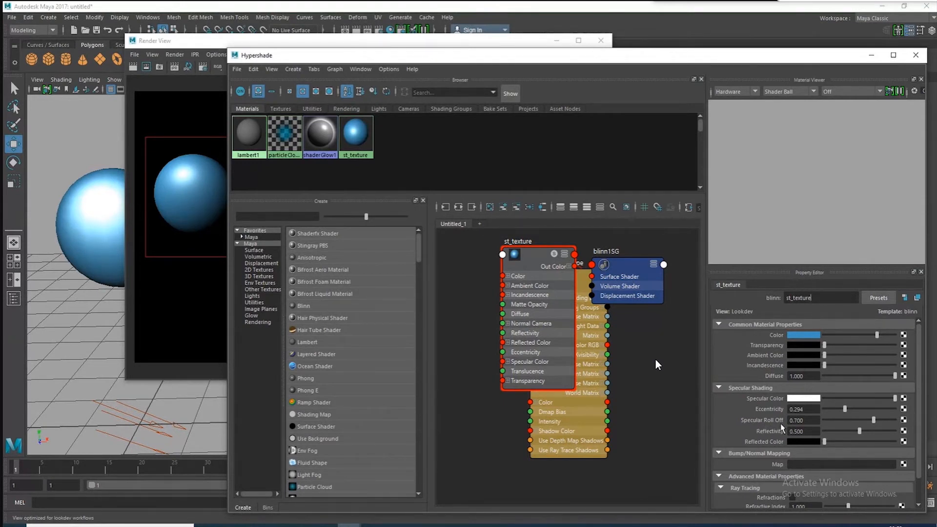
Try st_texture's Specular Roll Off at 0.748, 0.182 and 0.000, and settle on 0.378.
{"action": "left_click_drag", "start_coordinate": [874, 422], "coordinate": [877, 421]}
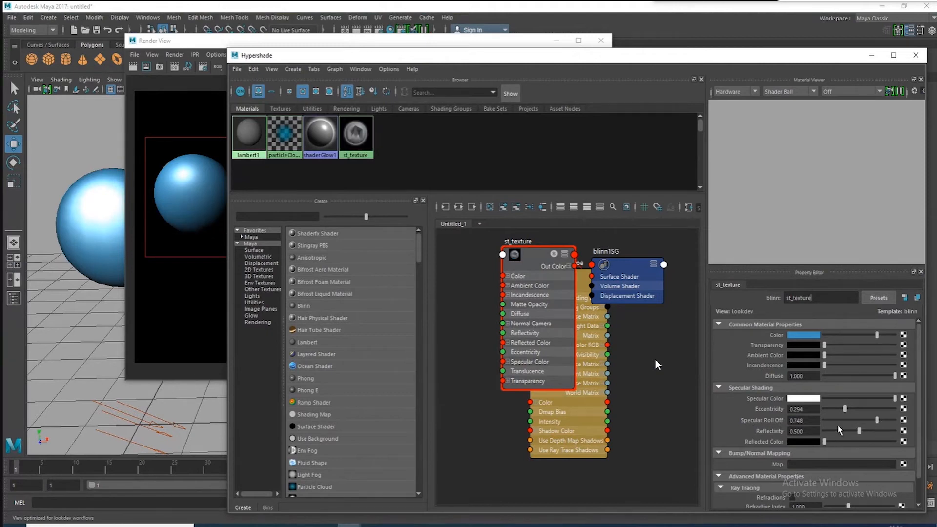
{"action": "left_click", "coordinate": [837, 421]}
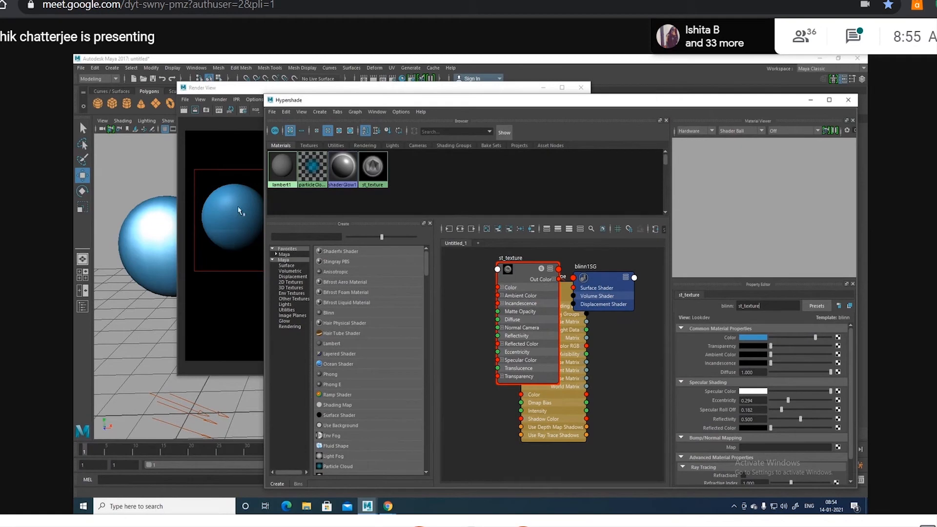
{"action": "double_click", "coordinate": [639, 349]}
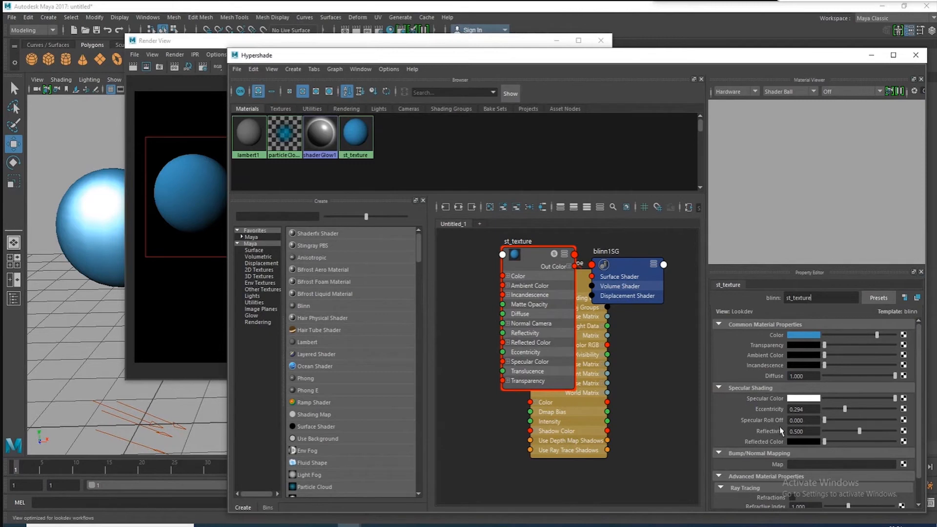
{"action": "left_click_drag", "start_coordinate": [824, 420], "coordinate": [852, 423]}
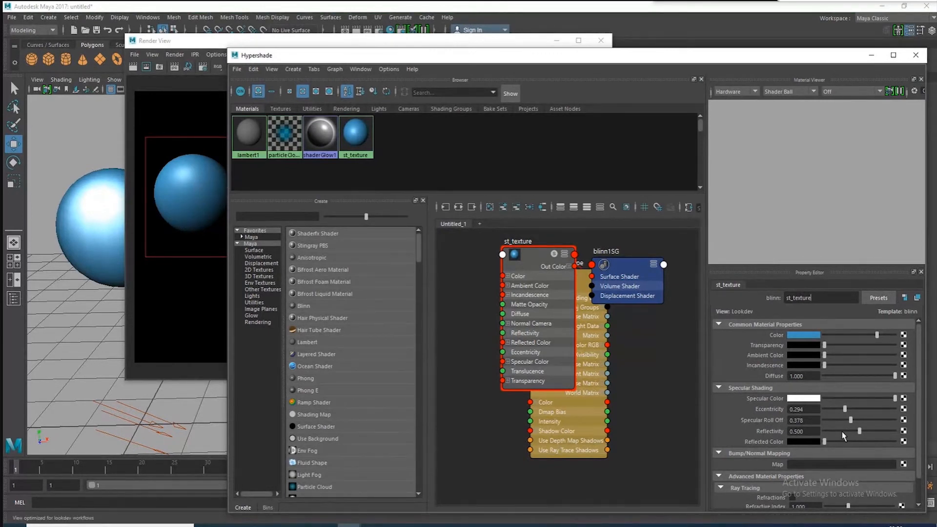
Try st_texture's Reflectivity at 0.224, and settle on 0.538.
{"action": "left_click_drag", "start_coordinate": [860, 432], "coordinate": [840, 434]}
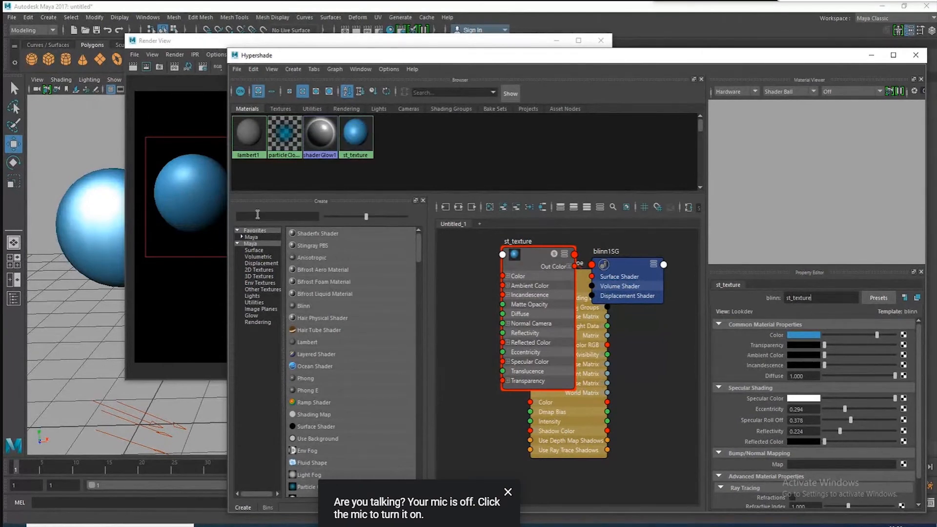
{"action": "left_click_drag", "start_coordinate": [840, 431], "coordinate": [850, 431]}
{"action": "left_click", "coordinate": [862, 432]}
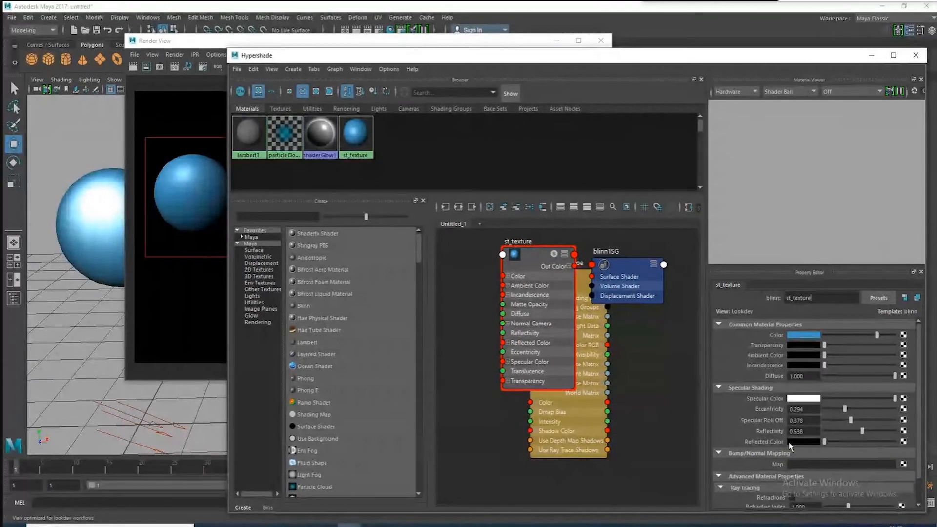
Try a near-white Reflected Color on st_texture, return it to black, and look over the Advanced Material Properties.
{"action": "left_click_drag", "start_coordinate": [825, 442], "coordinate": [888, 442]}
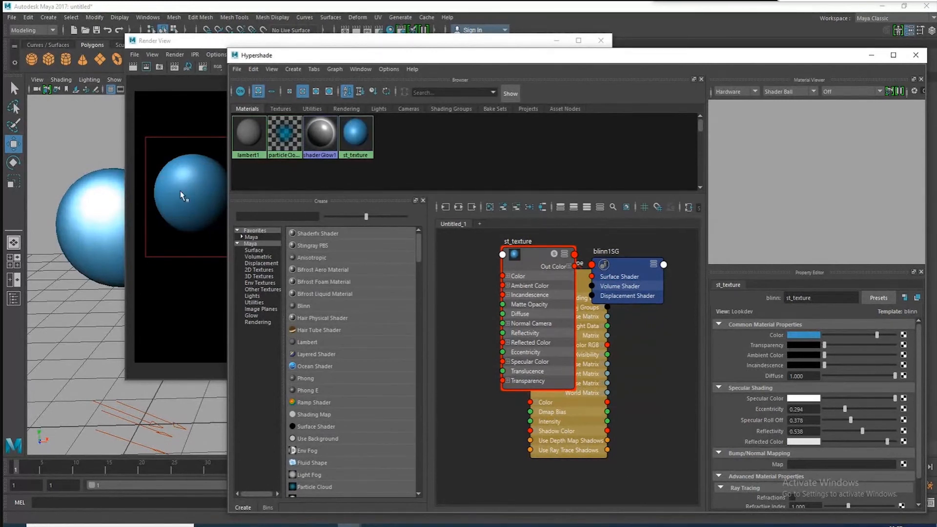
{"action": "left_click", "coordinate": [825, 442]}
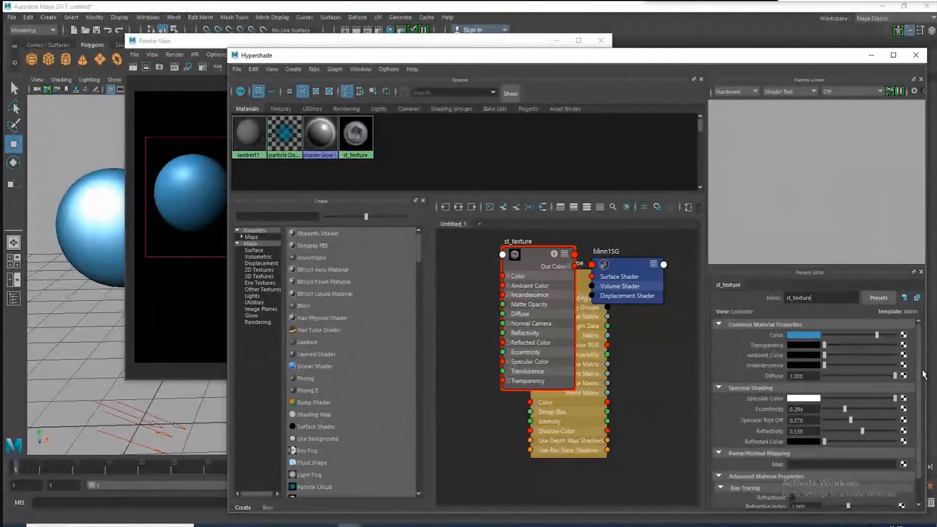
{"action": "scroll", "coordinate": [859, 424], "scroll_direction": "down", "scroll_amount": 1}
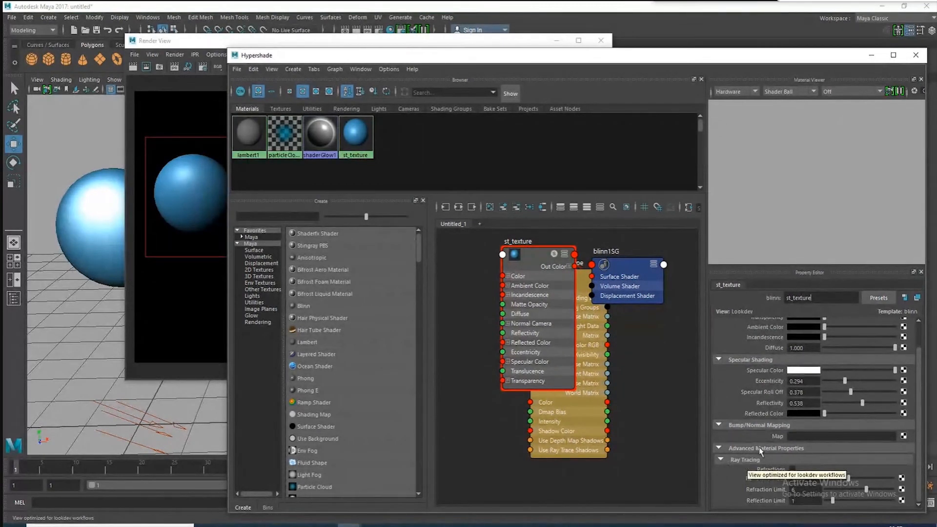
{"action": "scroll", "coordinate": [841, 377], "scroll_direction": "up", "scroll_amount": 2}
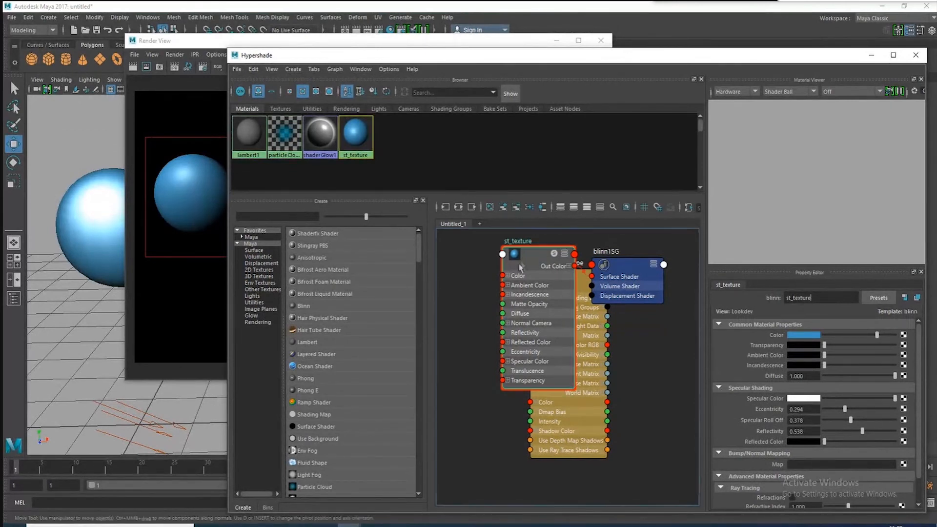
Delete the st_texture, blinn1SG and light nodes from the graph.
{"action": "left_click_drag", "start_coordinate": [524, 260], "coordinate": [529, 264]}
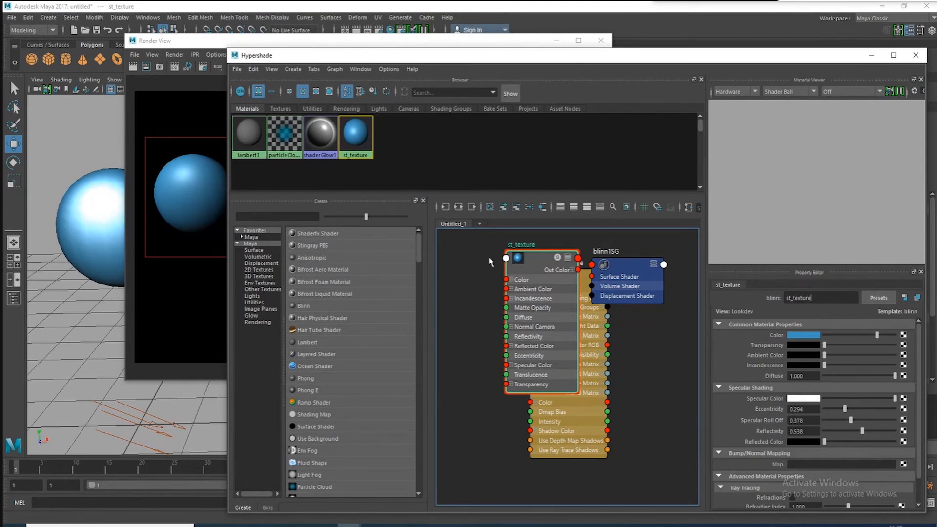
{"action": "left_click_drag", "start_coordinate": [486, 241], "coordinate": [685, 485]}
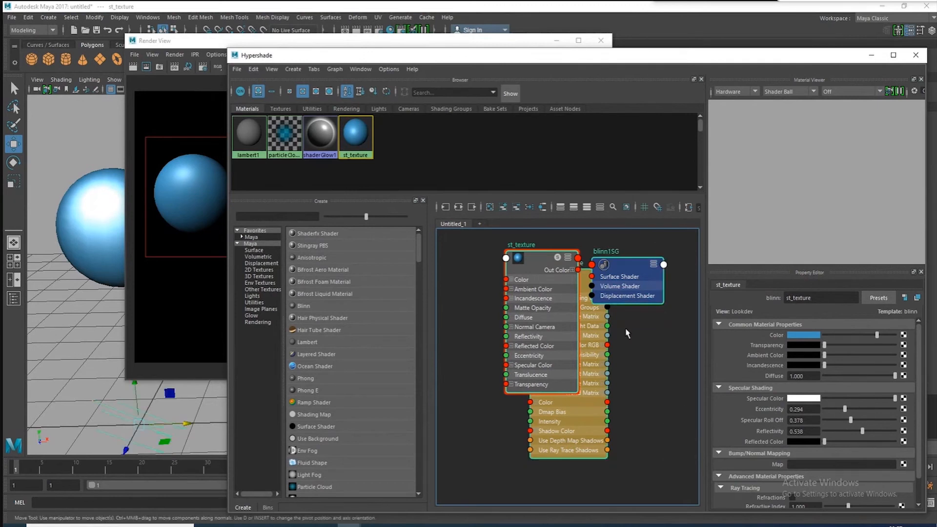
{"action": "left_click", "coordinate": [482, 291]}
{"action": "left_click_drag", "start_coordinate": [474, 235], "coordinate": [681, 482]}
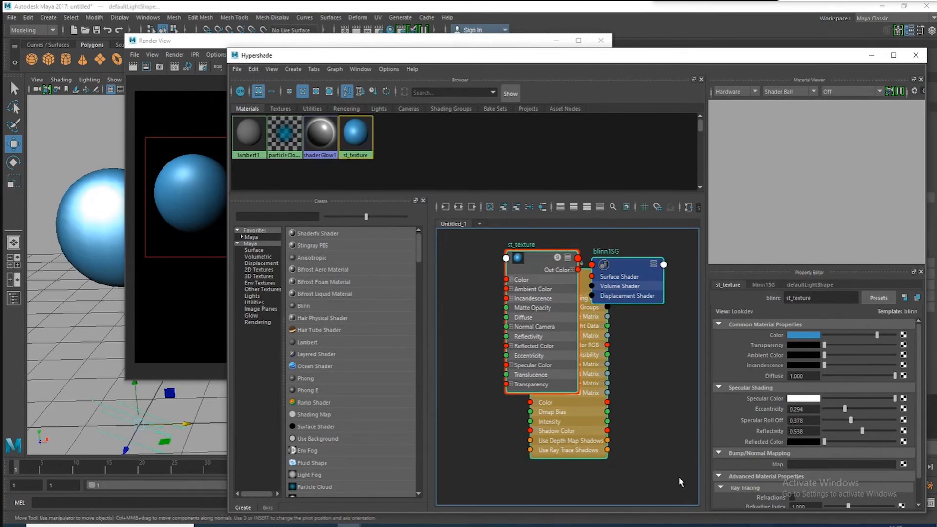
{"action": "key", "text": "Delete"}
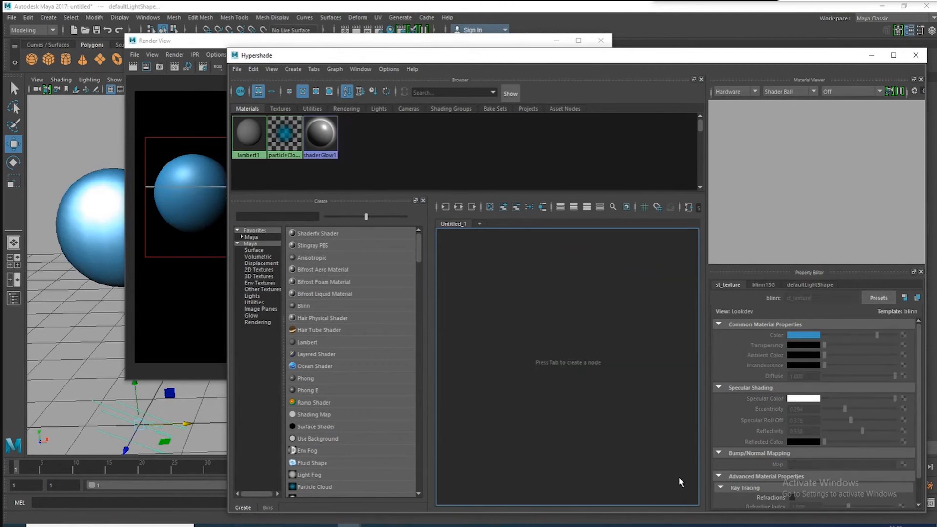
Move the Hypershade aside and close the Render View so both spheres in the viewport are accessible.
{"action": "left_click_drag", "start_coordinate": [498, 55], "coordinate": [547, 55]}
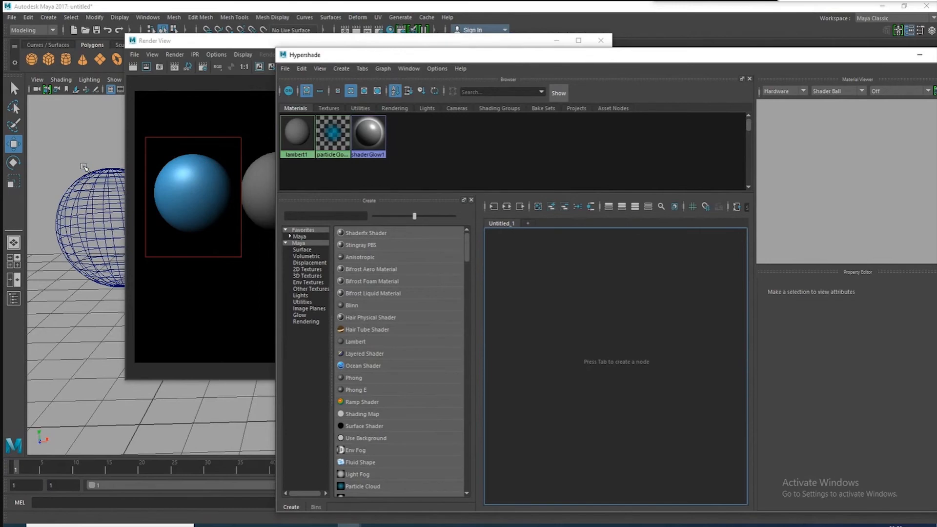
{"action": "left_click_drag", "start_coordinate": [228, 41], "coordinate": [288, 49]}
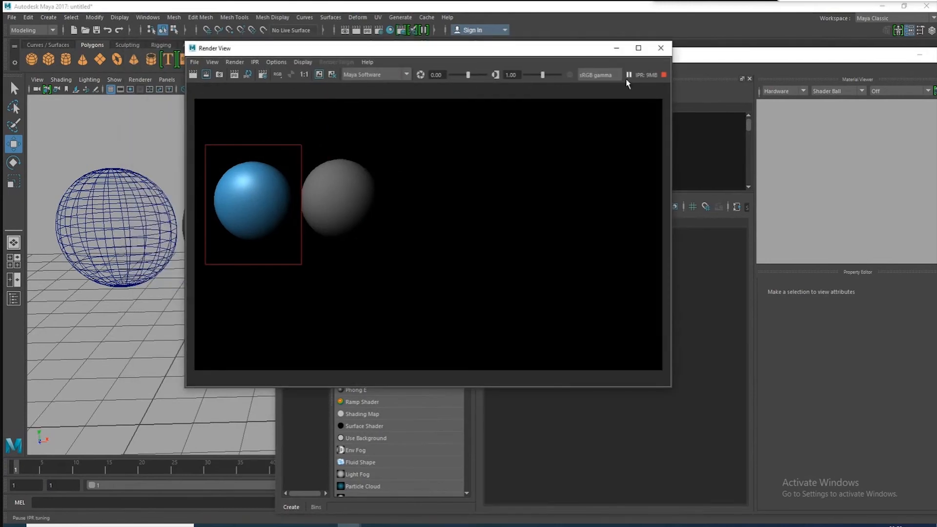
{"action": "left_click", "coordinate": [661, 48]}
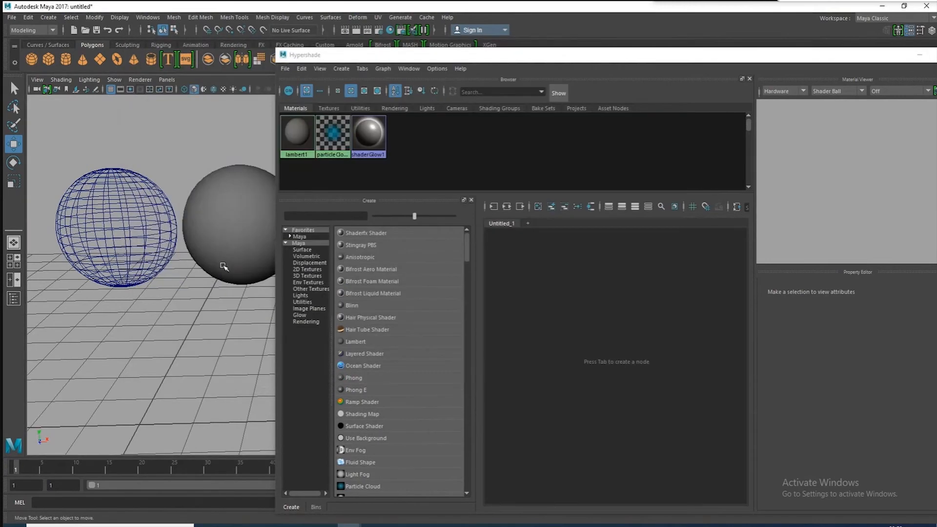
{"action": "left_click", "coordinate": [112, 204]}
{"action": "left_click", "coordinate": [113, 200]}
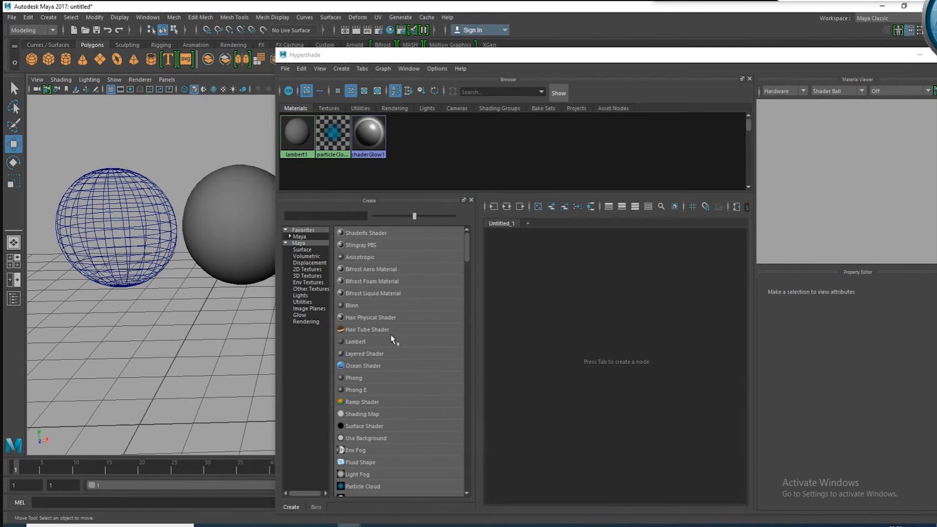
Create a Lambert material and place its material and shading group nodes side by side in the graph.
{"action": "left_click", "coordinate": [359, 343]}
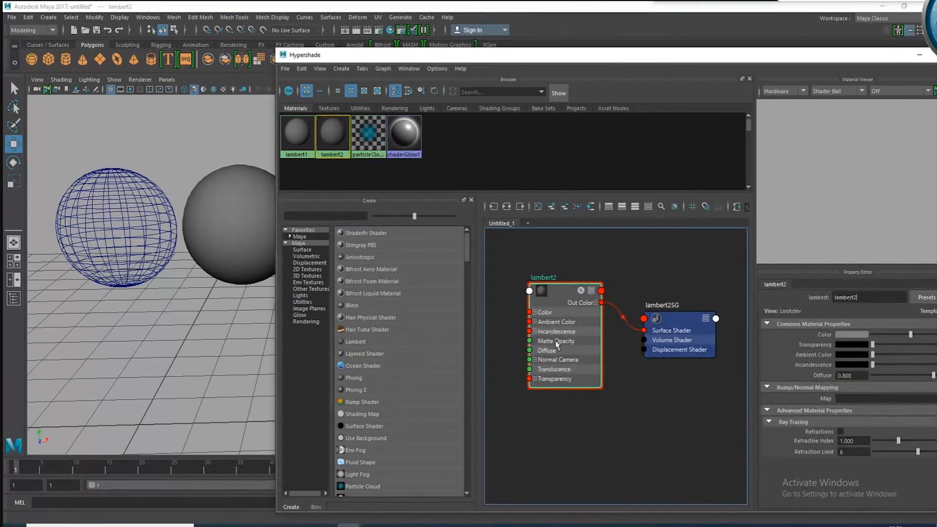
{"action": "left_click_drag", "start_coordinate": [670, 317], "coordinate": [709, 269]}
{"action": "left_click_drag", "start_coordinate": [571, 297], "coordinate": [644, 272]}
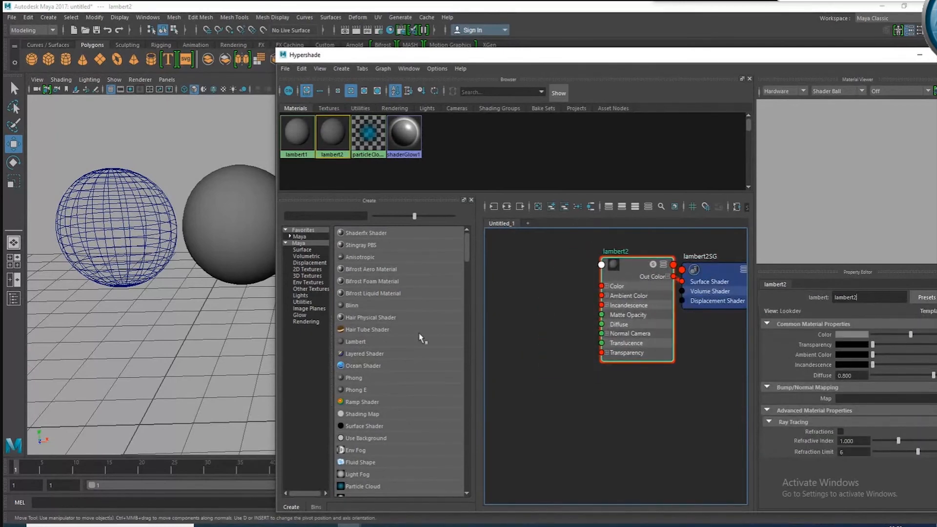
Create a Blinn material and place its node beside lambert2 to compare their attributes.
{"action": "left_click", "coordinate": [359, 305]}
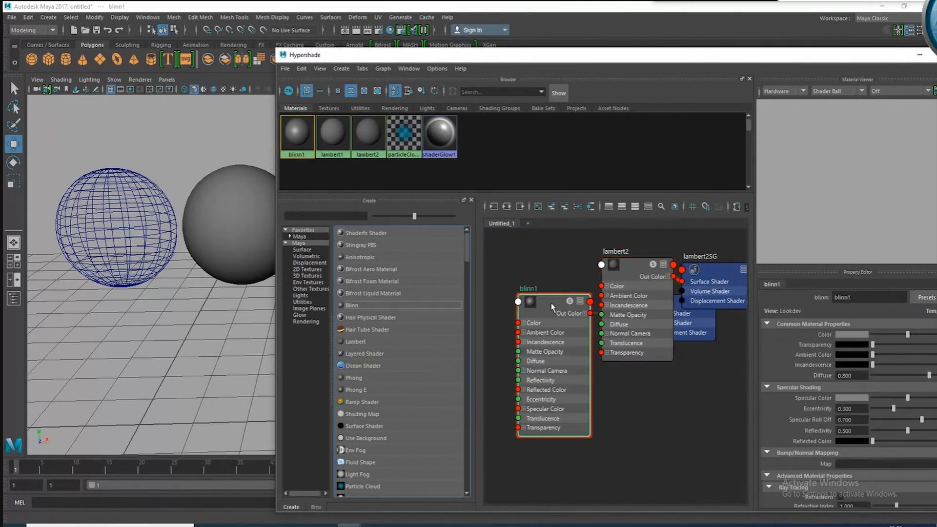
{"action": "left_click_drag", "start_coordinate": [562, 319], "coordinate": [561, 282]}
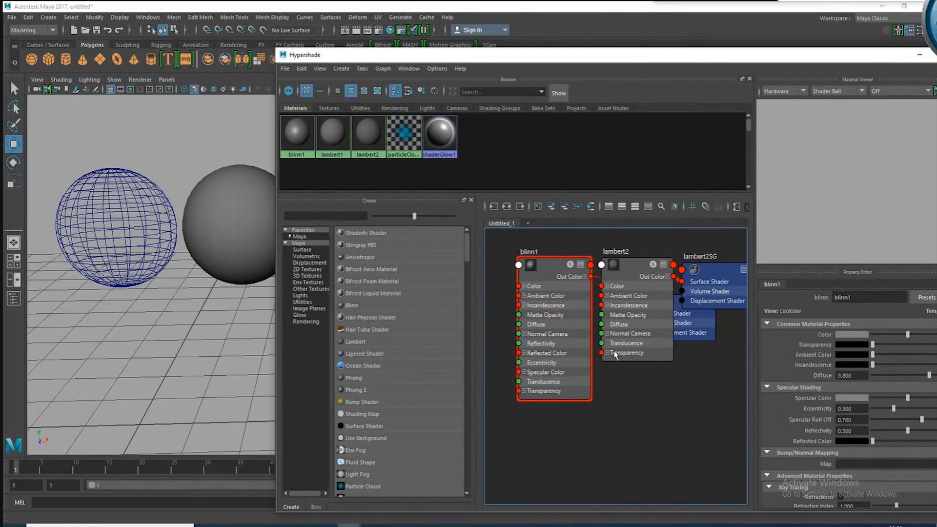
{"action": "left_click", "coordinate": [557, 275]}
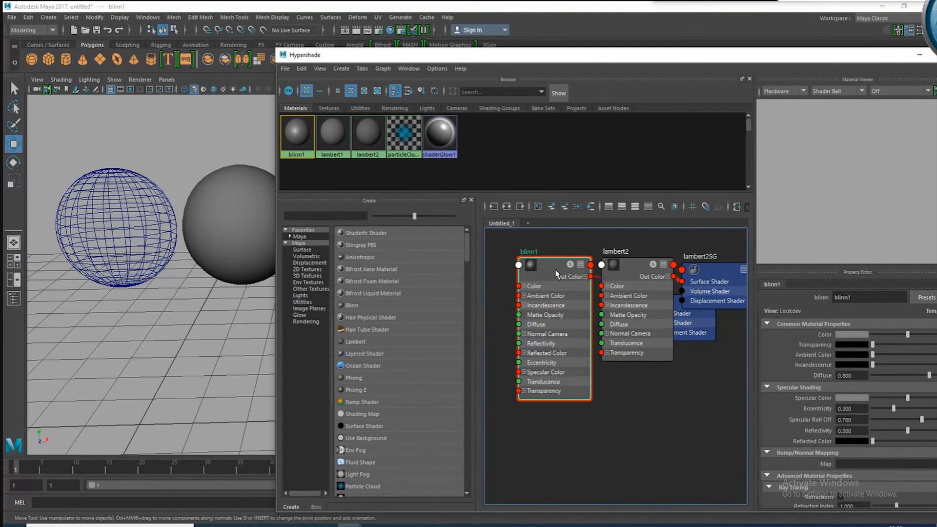
Delete the blinn1 and blinn1SG nodes, and line up lambert2 with its shading group in the graph.
{"action": "key", "text": "Delete"}
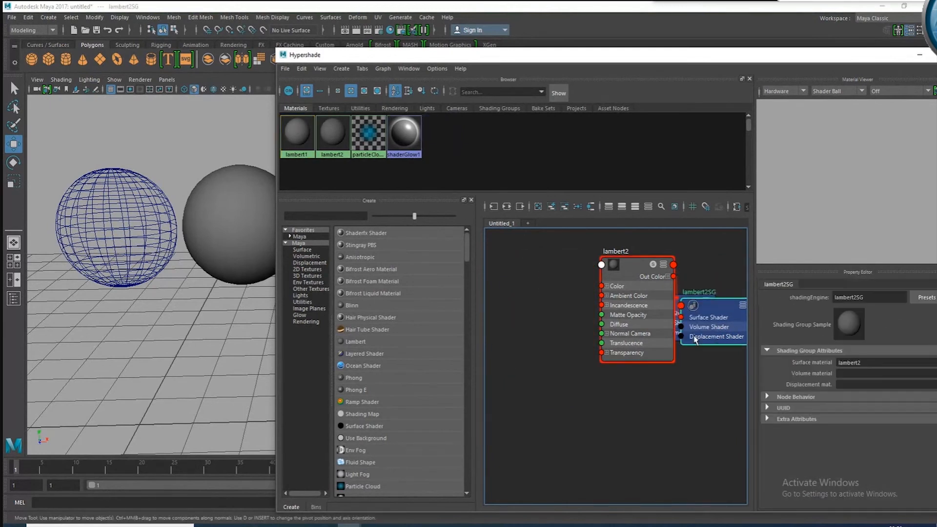
{"action": "left_click_drag", "start_coordinate": [706, 275], "coordinate": [674, 379]}
{"action": "left_click_drag", "start_coordinate": [695, 309], "coordinate": [572, 292]}
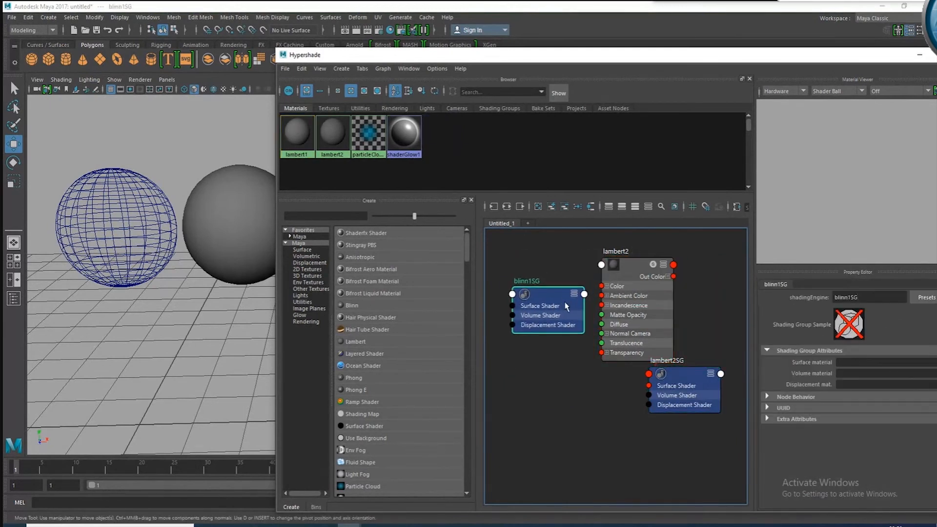
{"action": "key", "text": "Delete"}
{"action": "left_click_drag", "start_coordinate": [627, 273], "coordinate": [585, 272]}
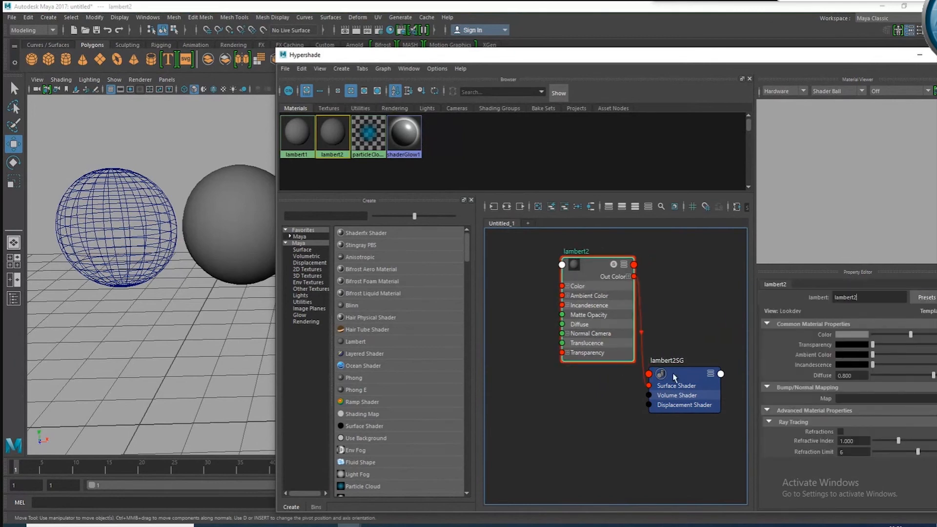
{"action": "left_click_drag", "start_coordinate": [675, 378], "coordinate": [680, 278]}
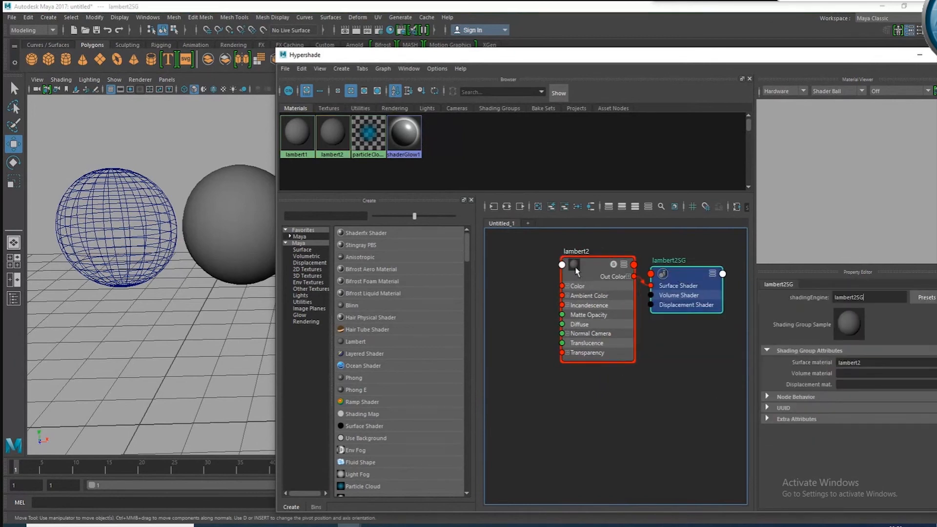
Assign lambert2 to the wireframe sphere in the viewport and set the material's Color to red.
{"action": "left_click", "coordinate": [127, 209]}
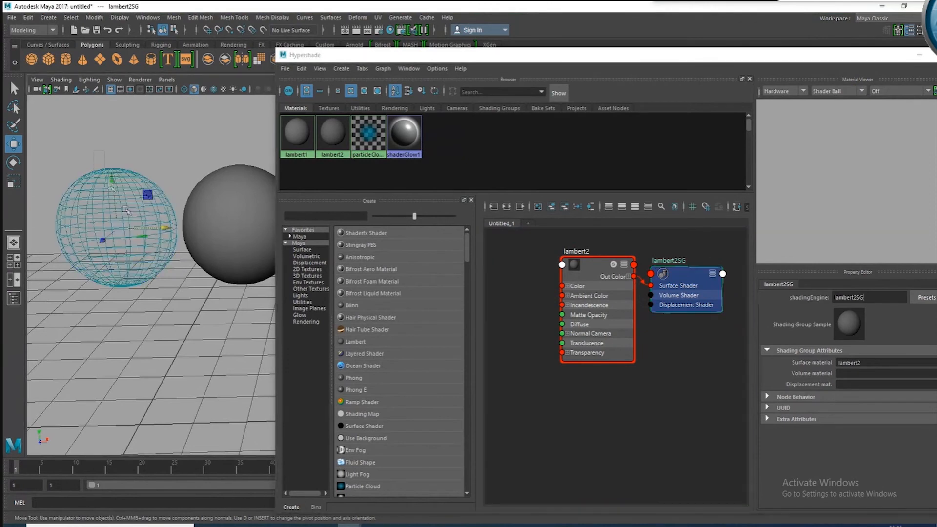
{"action": "right_click", "coordinate": [589, 272]}
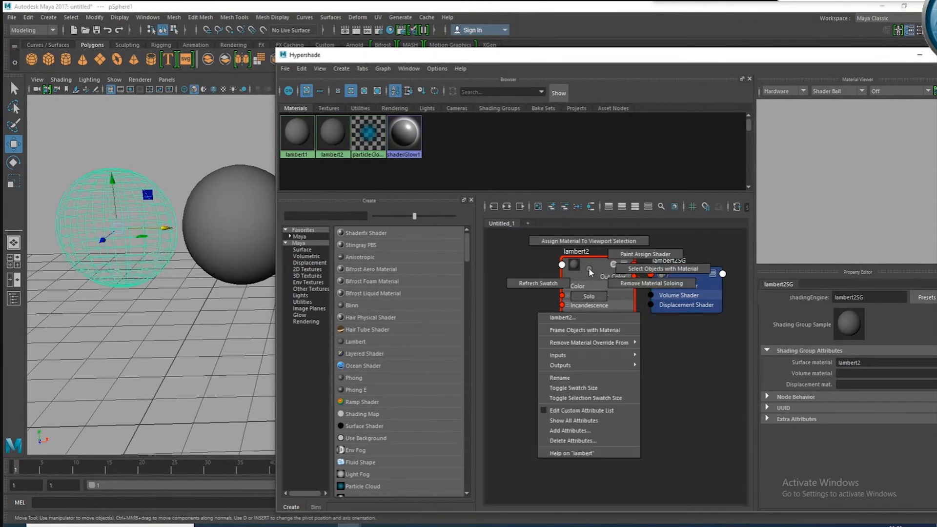
{"action": "mouse_move", "coordinate": [590, 272]}
{"action": "right_mouse_down"}
{"action": "mouse_move", "coordinate": [589, 249]}
{"action": "mouse_move", "coordinate": [573, 244]}
{"action": "mouse_move", "coordinate": [596, 242]}
{"action": "right_mouse_up"}
{"action": "left_click", "coordinate": [168, 149]}
{"action": "left_click", "coordinate": [112, 215]}
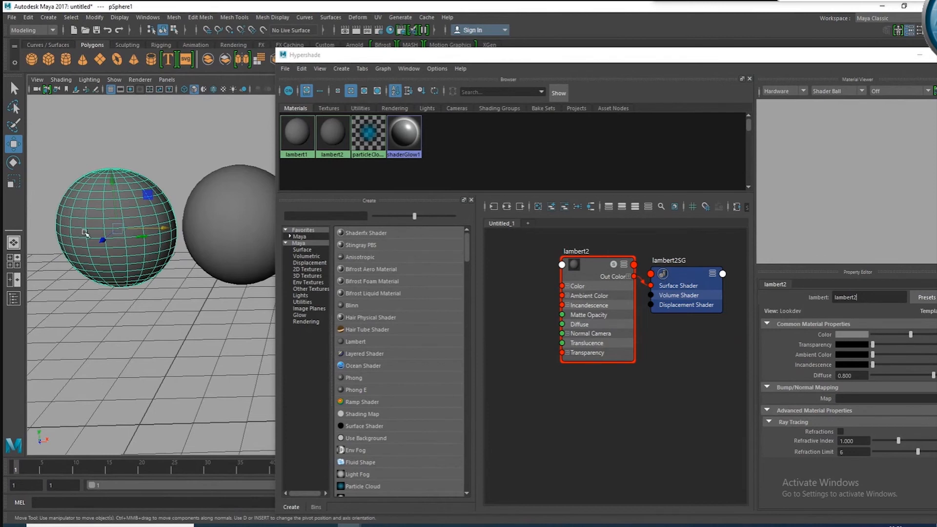
{"action": "left_click", "coordinate": [851, 335]}
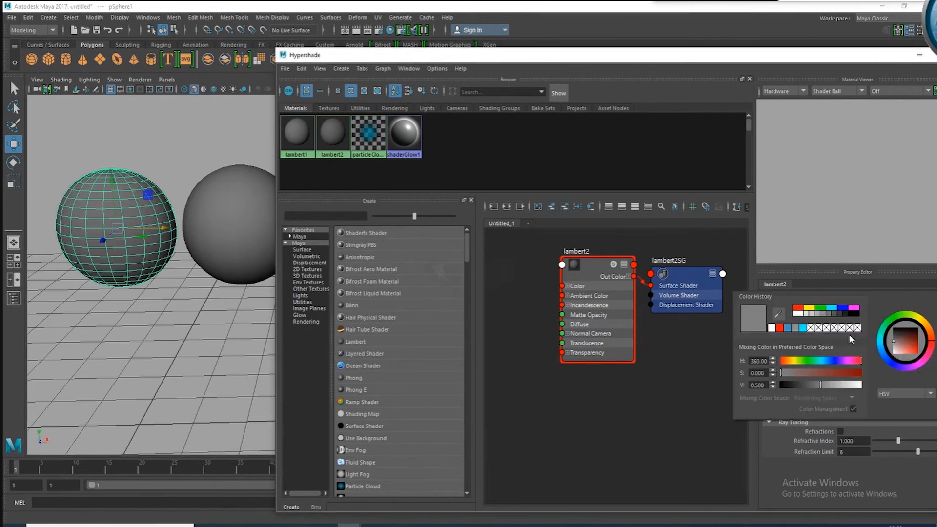
{"action": "left_click", "coordinate": [779, 327]}
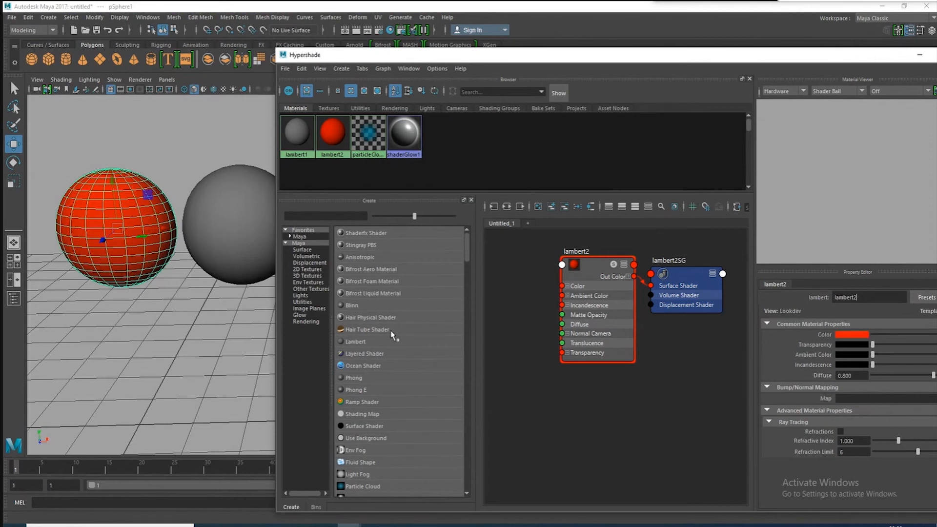
Create a Blinn material and select lambert2 and blinn1 in turn to compare their properties.
{"action": "left_click", "coordinate": [352, 306]}
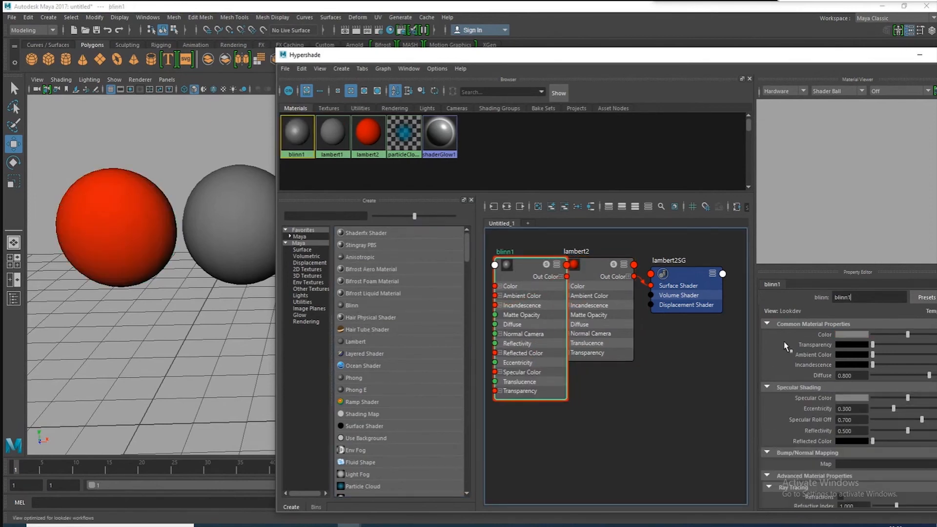
{"action": "left_click", "coordinate": [586, 279]}
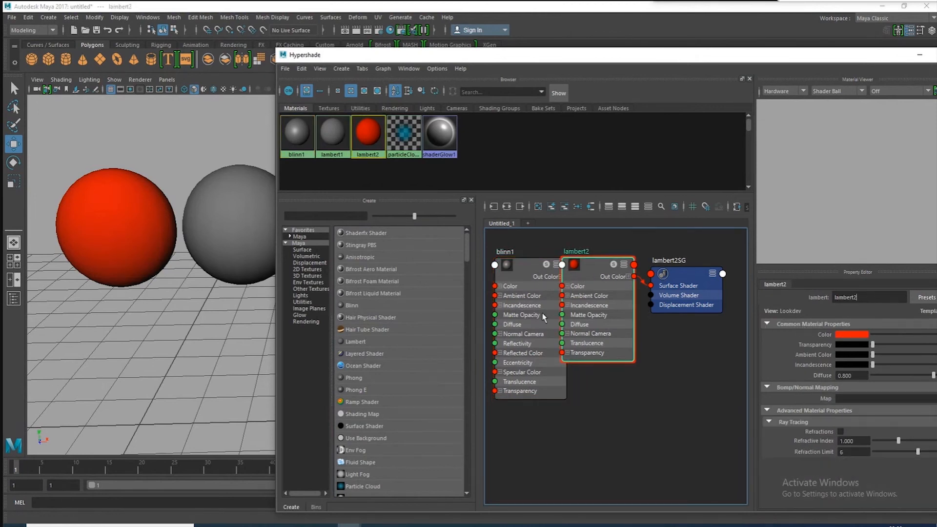
{"action": "left_click", "coordinate": [527, 273]}
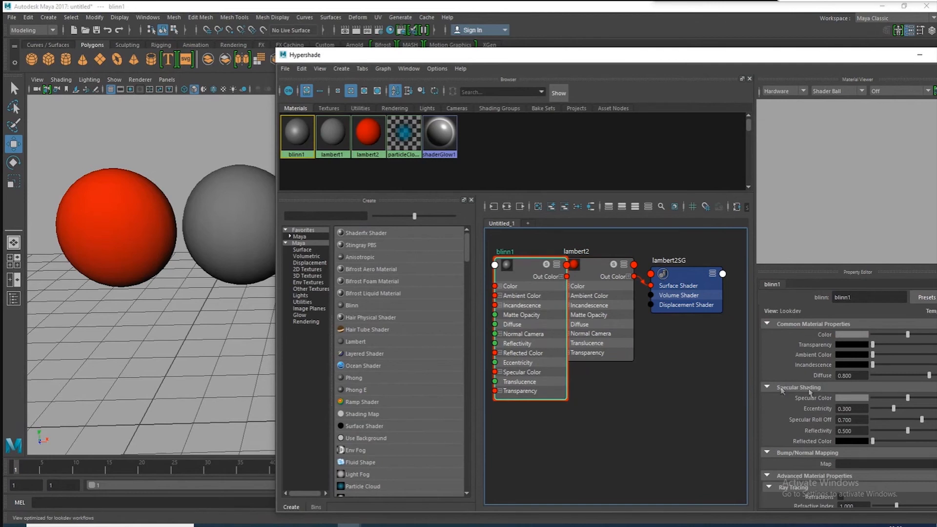
Compare the lambert2 and blinn1 property groups, especially Specular Shading, and separate their overlapping nodes in the graph.
{"action": "left_click", "coordinate": [584, 276]}
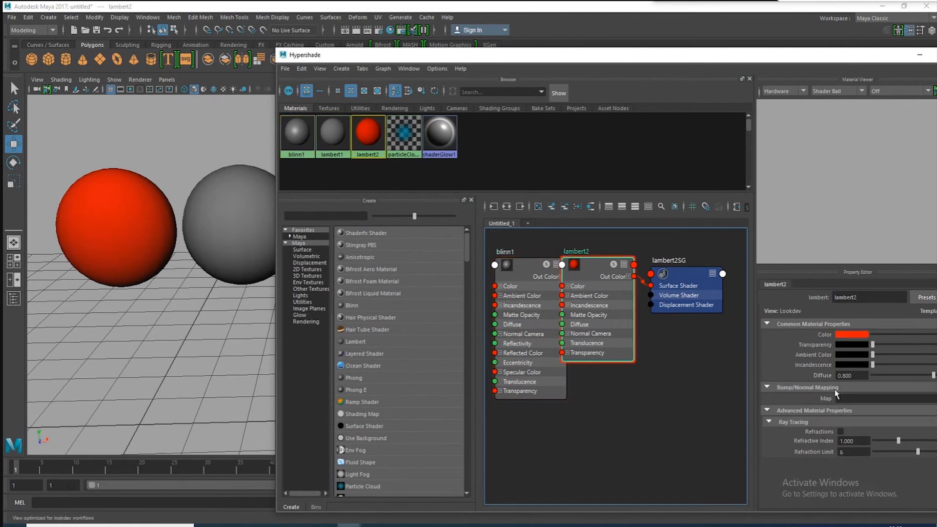
{"action": "left_click", "coordinate": [528, 274]}
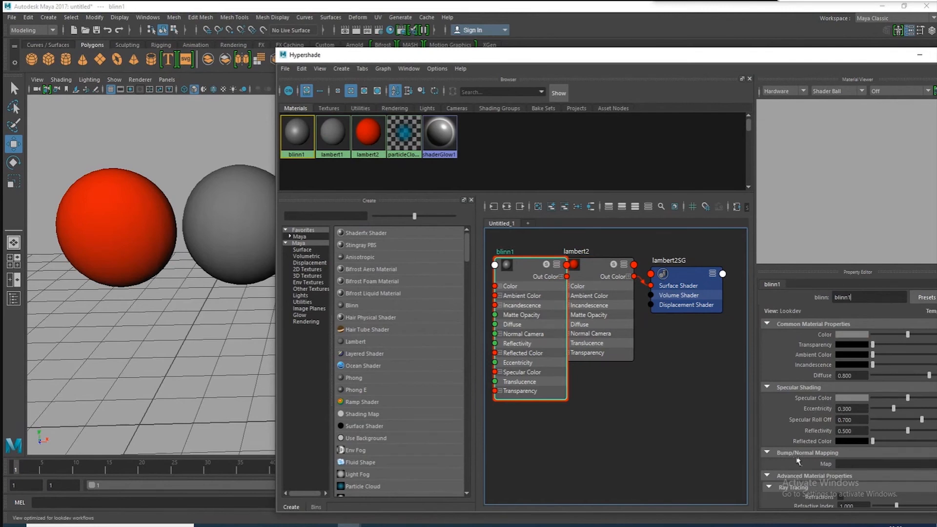
{"action": "left_click", "coordinate": [595, 280]}
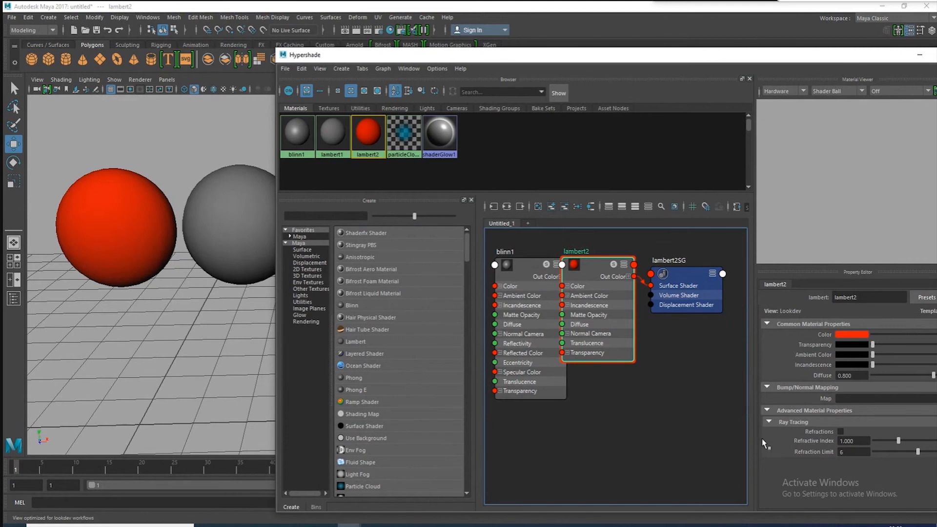
{"action": "left_click", "coordinate": [529, 291]}
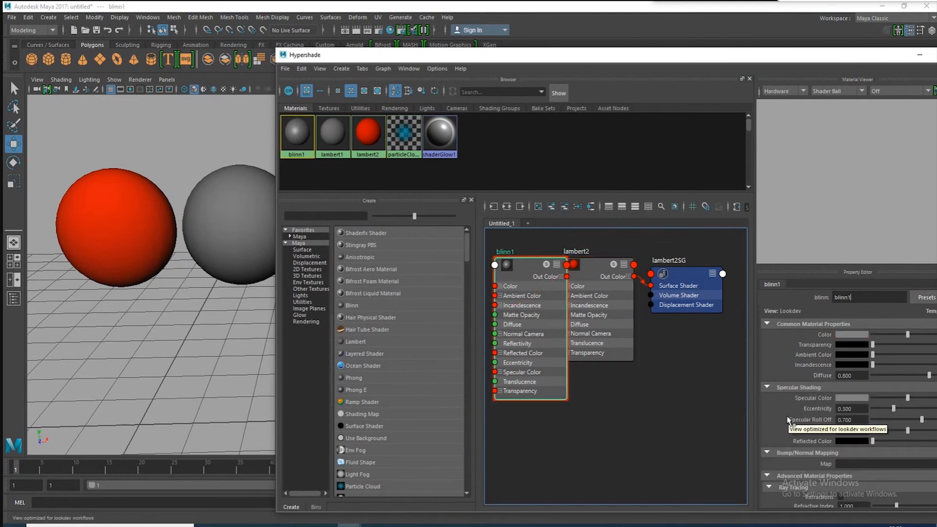
{"action": "left_click", "coordinate": [613, 294]}
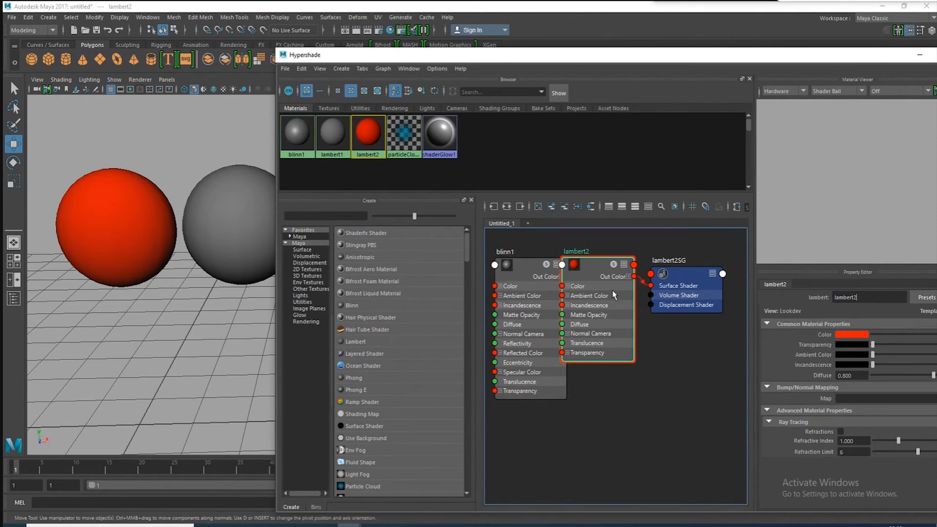
{"action": "left_click_drag", "start_coordinate": [594, 274], "coordinate": [604, 274]}
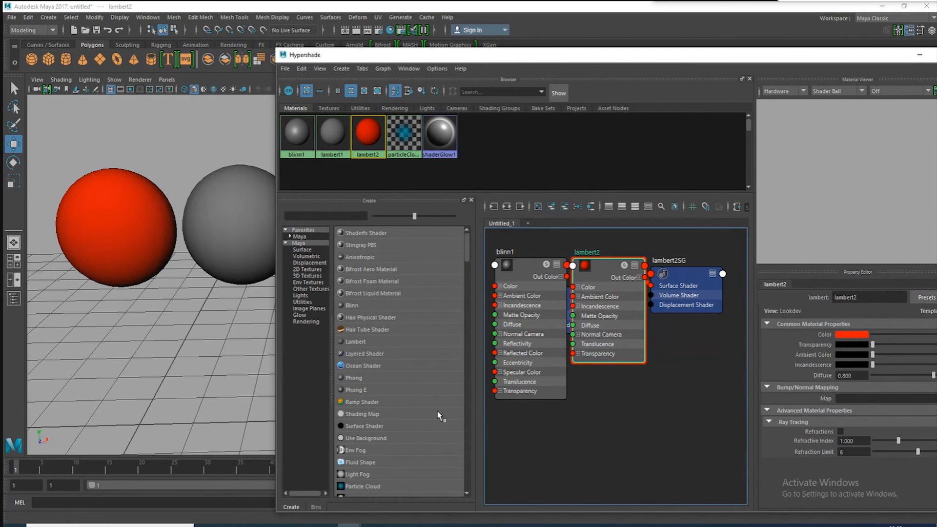
{"action": "left_click", "coordinate": [545, 282]}
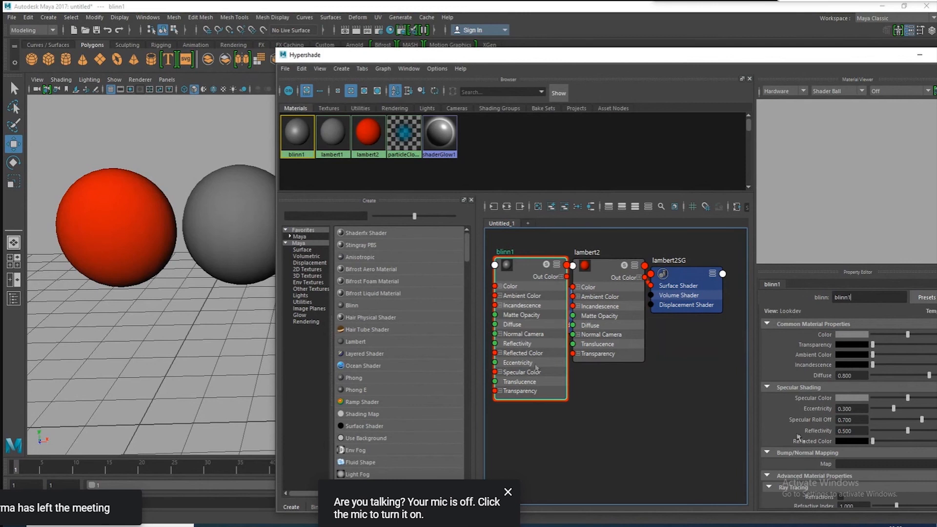
Assign blinn1 to the red sphere and display the blinn1 material's attributes.
{"action": "left_click", "coordinate": [167, 227]}
{"action": "left_click", "coordinate": [517, 272]}
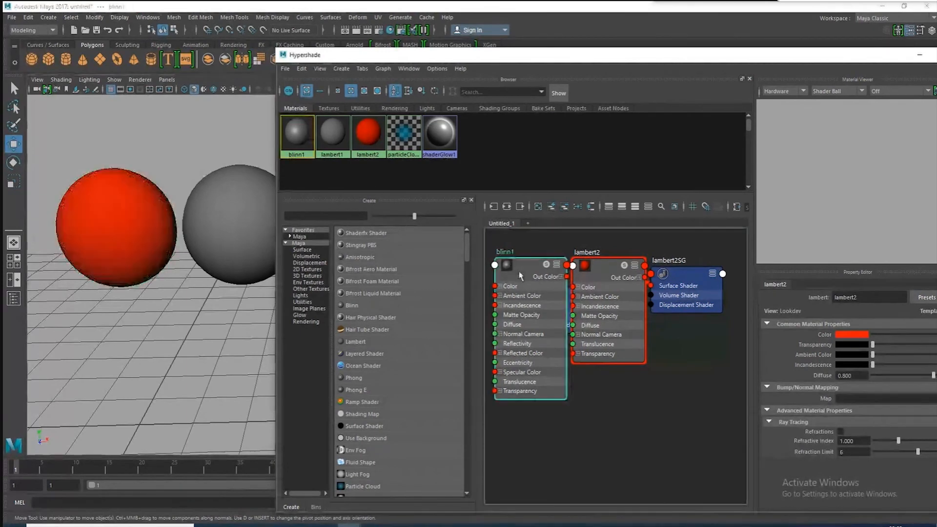
{"action": "left_click", "coordinate": [122, 228]}
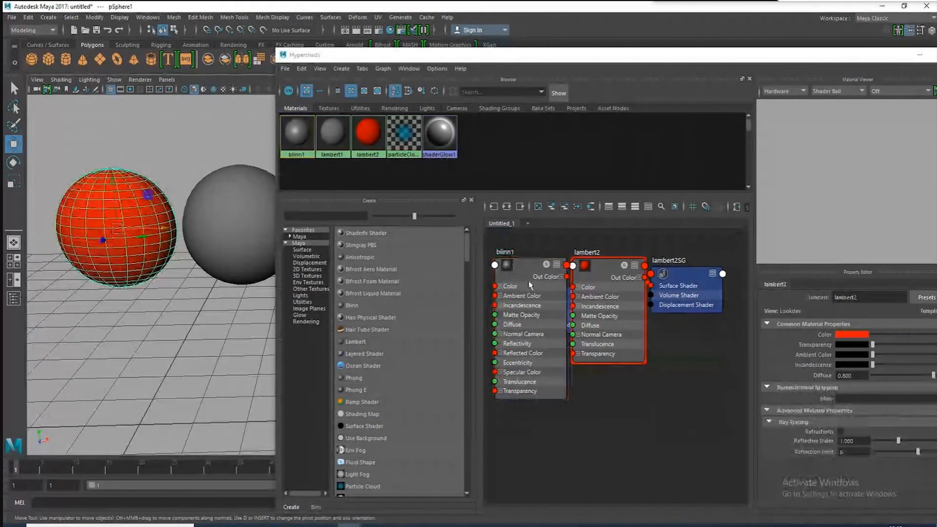
{"action": "right_click_drag", "start_coordinate": [530, 269], "coordinate": [529, 241]}
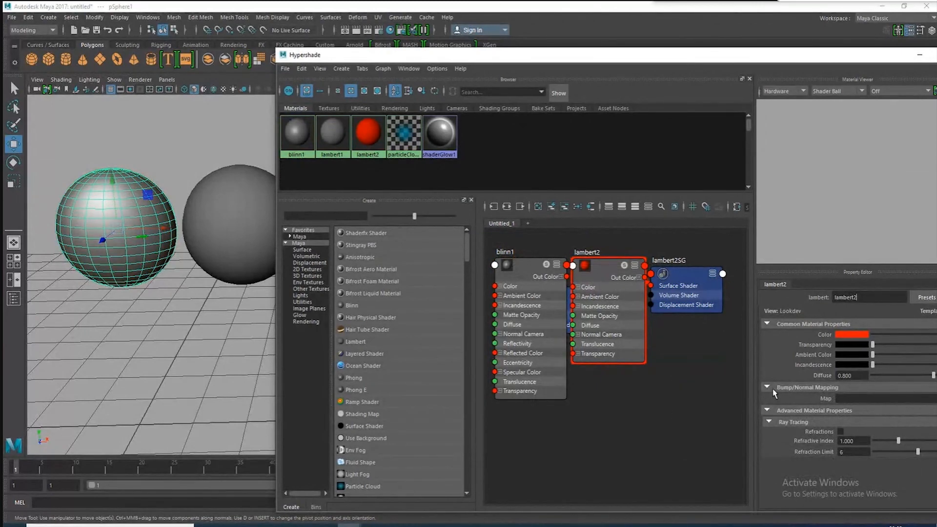
{"action": "left_click", "coordinate": [526, 337]}
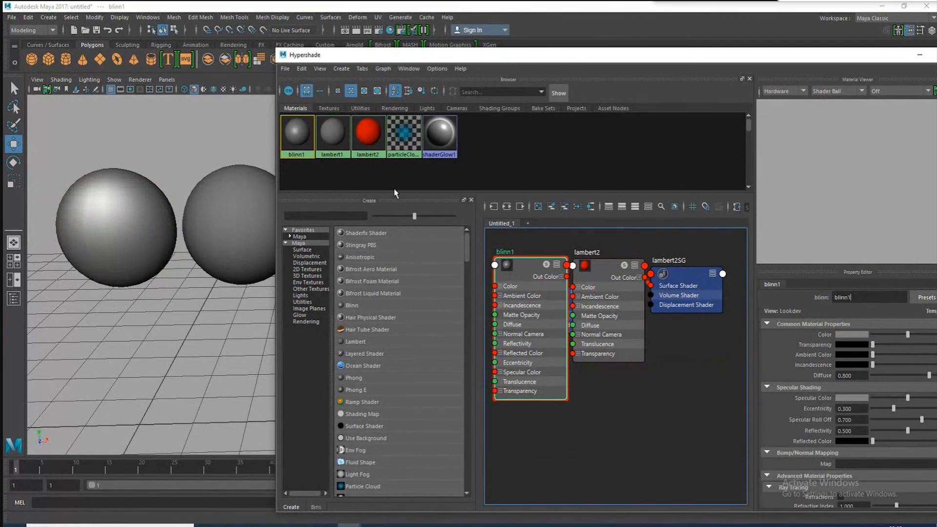
Start an IPR render of the scene and set the tuning region around the blinn1 sphere.
{"action": "left_click", "coordinate": [355, 28]}
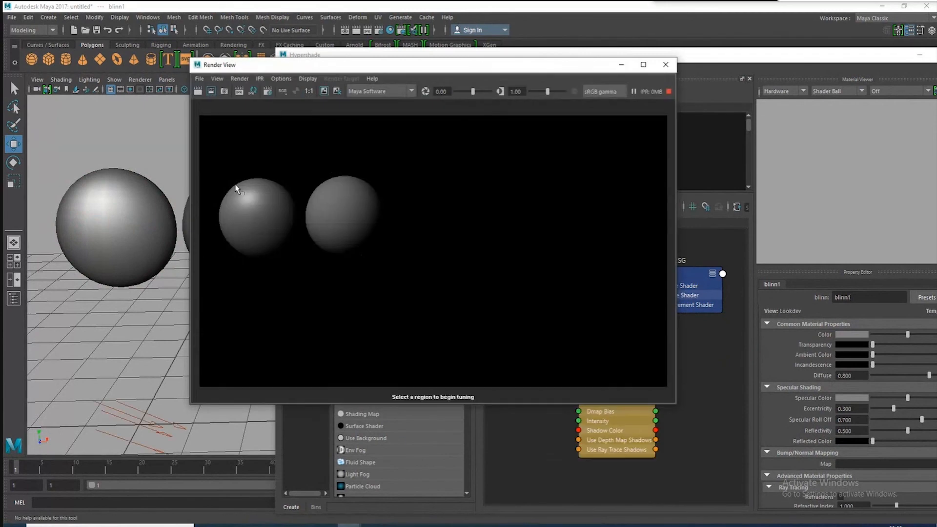
{"action": "left_click", "coordinate": [239, 92]}
{"action": "left_click_drag", "start_coordinate": [219, 165], "coordinate": [309, 271]}
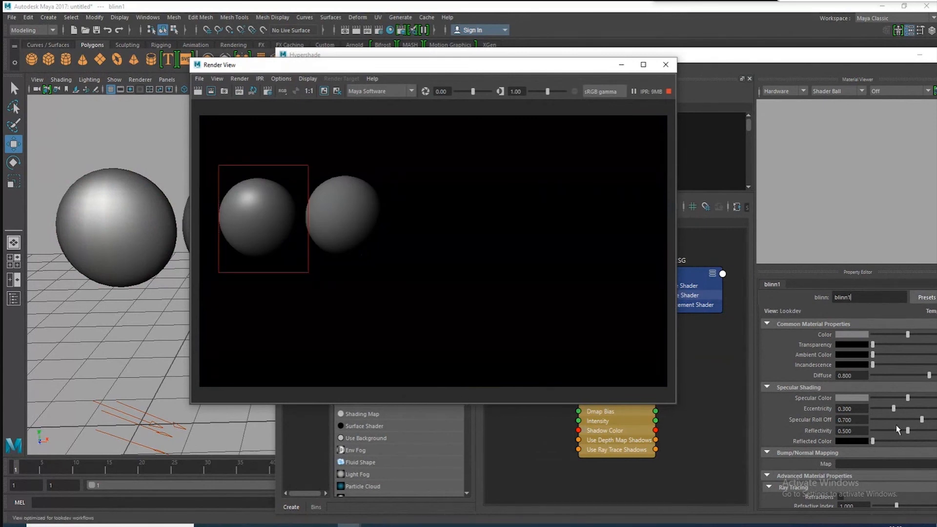
Tighten blinn1's highlight with Eccentricity 0.119, a white Specular Color and Specular Roll Off 0.804.
{"action": "left_click_drag", "start_coordinate": [893, 410], "coordinate": [888, 410]}
{"action": "left_click", "coordinate": [882, 408]}
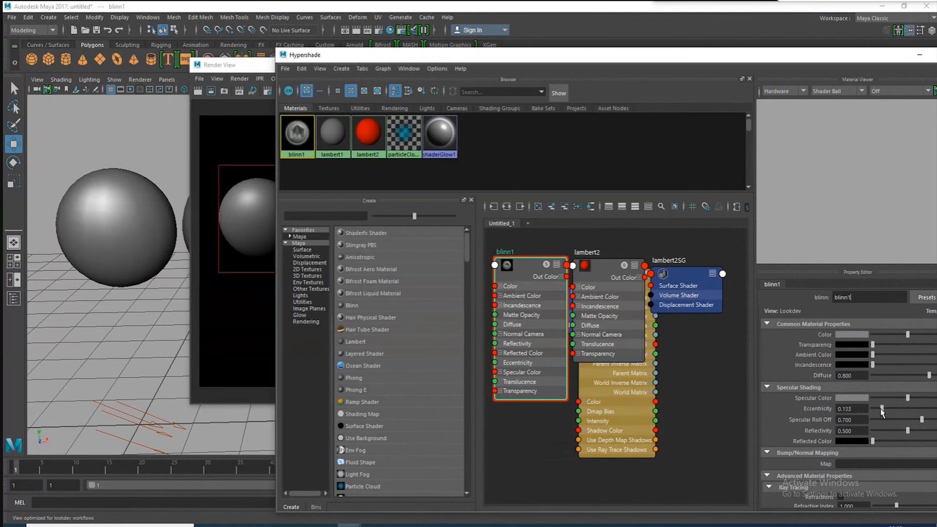
{"action": "left_click_drag", "start_coordinate": [881, 410], "coordinate": [881, 410]}
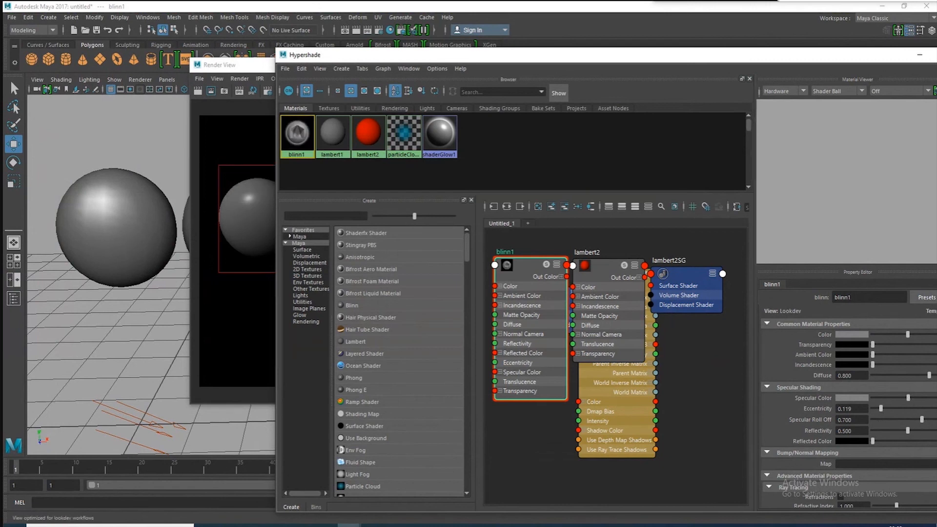
{"action": "left_click", "coordinate": [936, 398]}
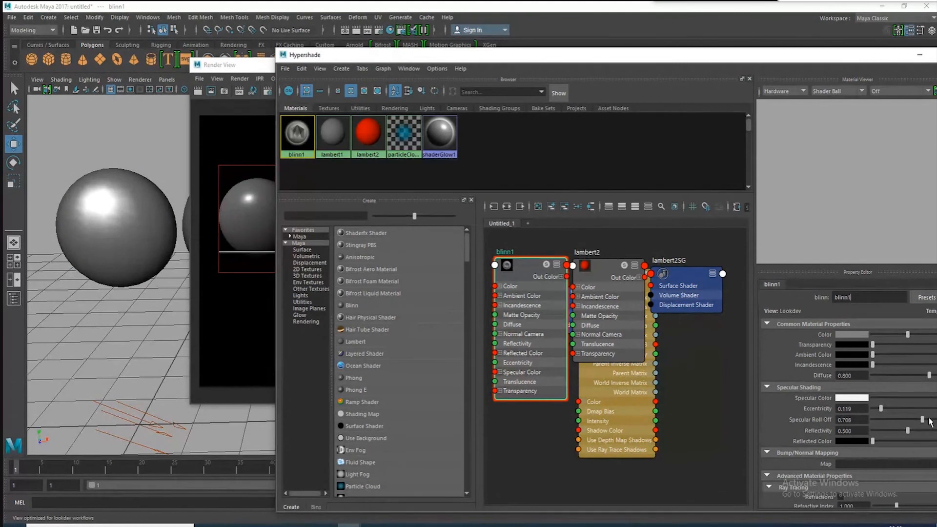
{"action": "left_click_drag", "start_coordinate": [922, 420], "coordinate": [932, 420]}
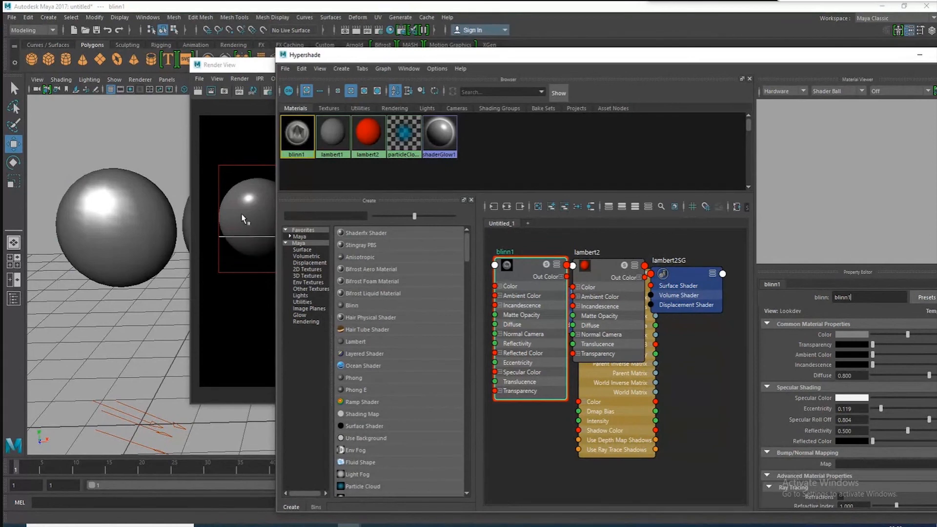
Rearrange the Render View and Hypershade windows so the rendered blinn1 sphere and the full Property Editor are both visible.
{"action": "left_click", "coordinate": [269, 232]}
{"action": "left_click_drag", "start_coordinate": [234, 62], "coordinate": [161, 52]}
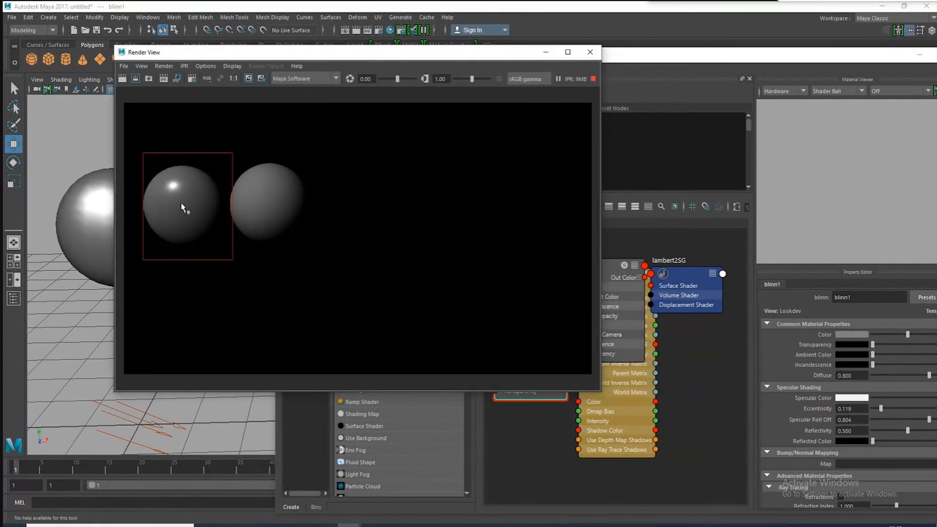
{"action": "left_click", "coordinate": [702, 56]}
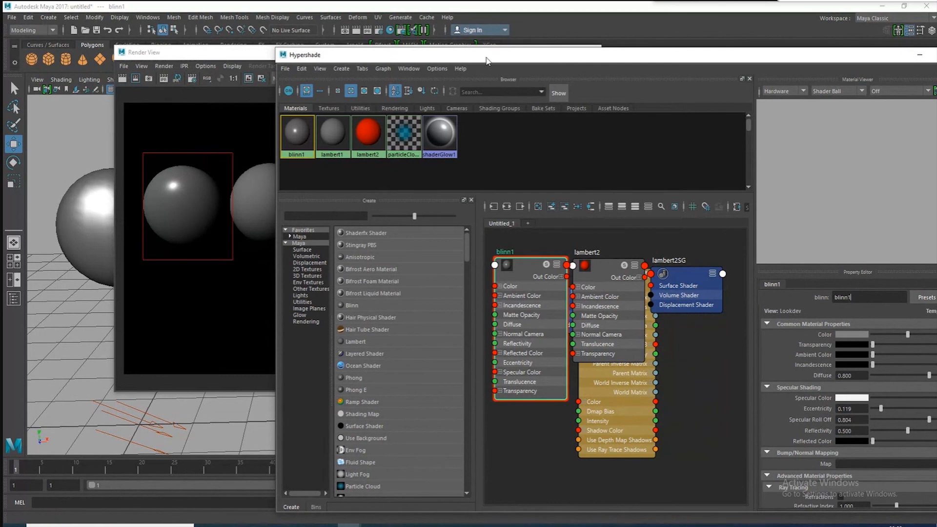
{"action": "left_click_drag", "start_coordinate": [489, 56], "coordinate": [560, 53]}
{"action": "left_click", "coordinate": [300, 54]}
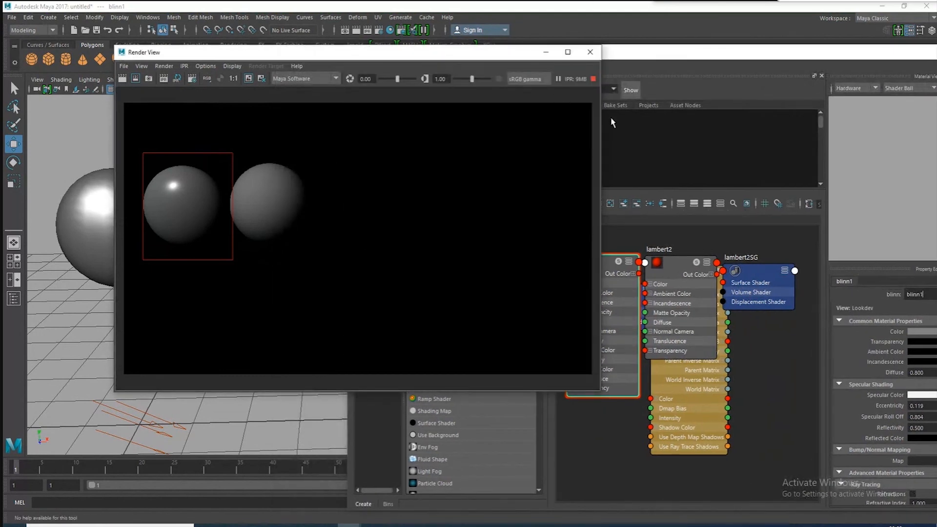
{"action": "left_click", "coordinate": [684, 119]}
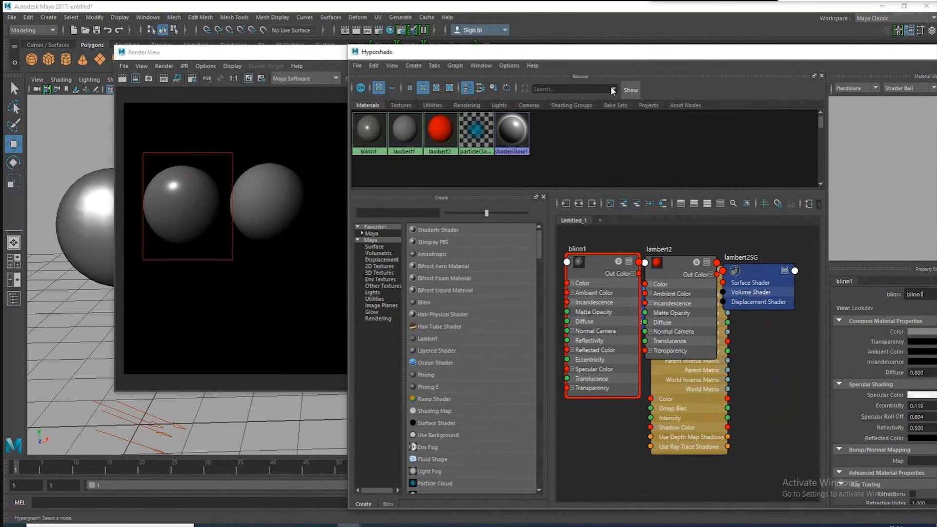
{"action": "left_click_drag", "start_coordinate": [611, 52], "coordinate": [554, 36]}
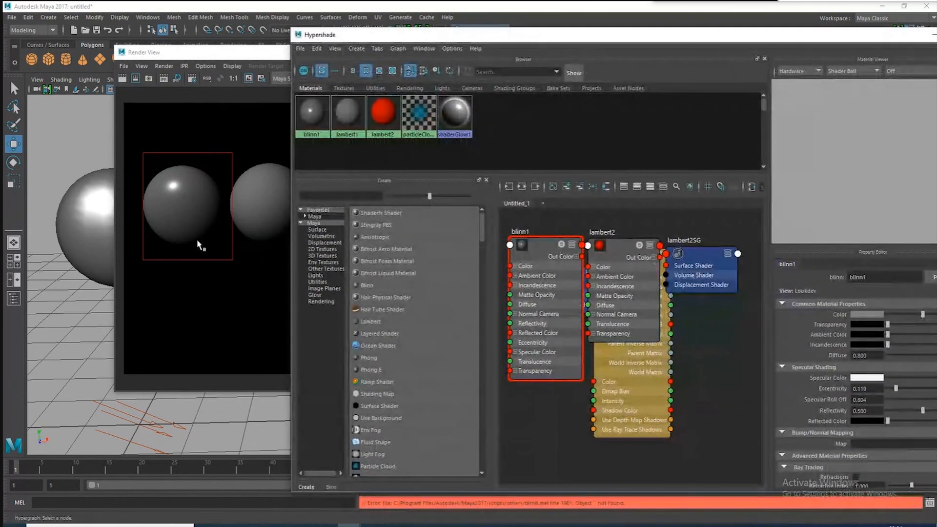
{"action": "left_click_drag", "start_coordinate": [754, 34], "coordinate": [679, 26]}
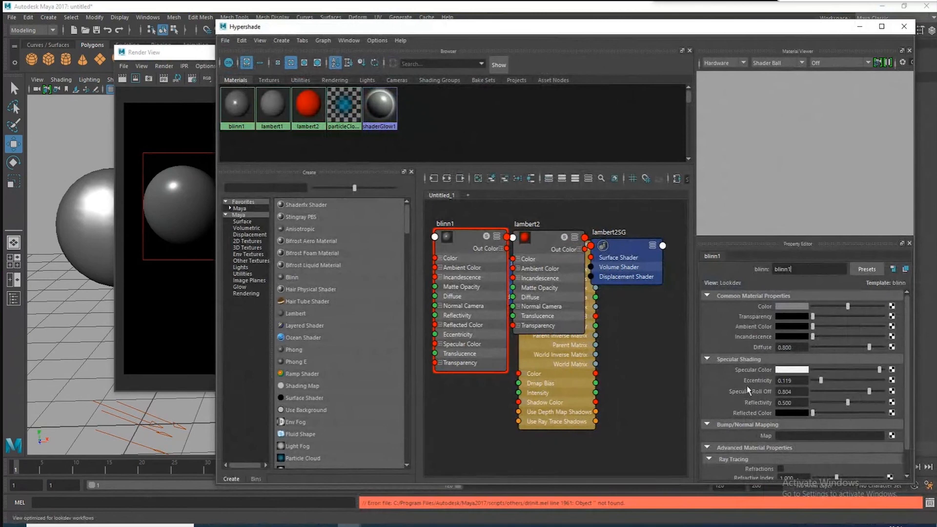
Soften blinn1's highlight with Eccentricity 0.231, a mid-grey Specular Color and Specular Roll Off 0.650.
{"action": "mouse_move", "coordinate": [820, 381]}
{"action": "left_mouse_down"}
{"action": "mouse_move", "coordinate": [852, 371]}
{"action": "mouse_move", "coordinate": [834, 372]}
{"action": "left_mouse_up"}
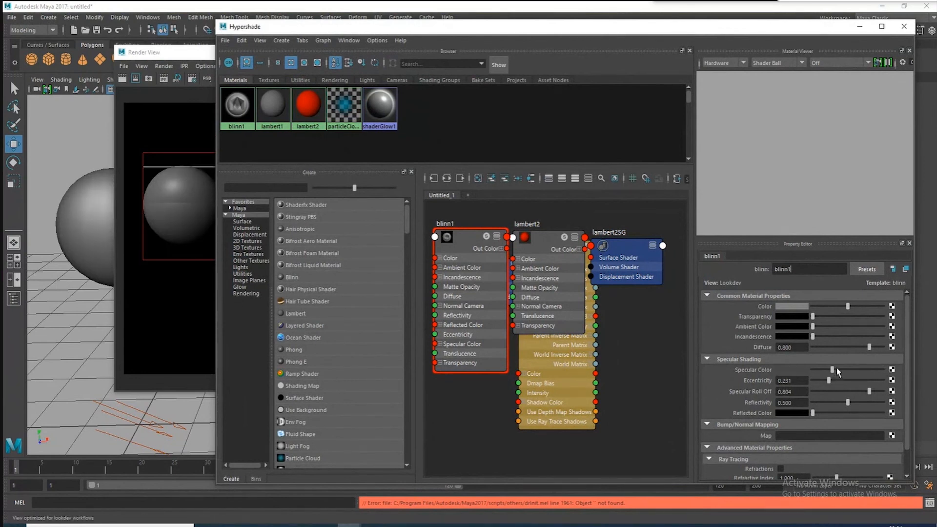
{"action": "left_click", "coordinate": [852, 371]}
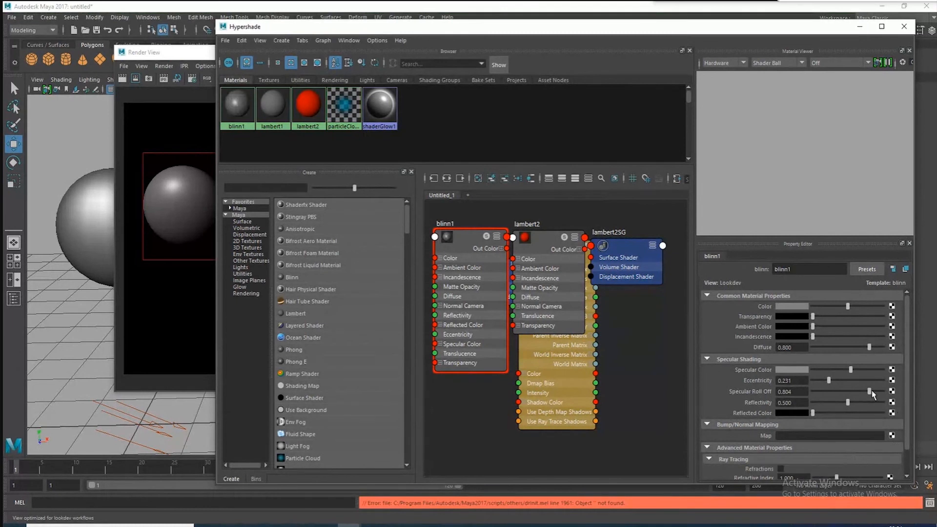
{"action": "left_click_drag", "start_coordinate": [870, 391], "coordinate": [872, 391]}
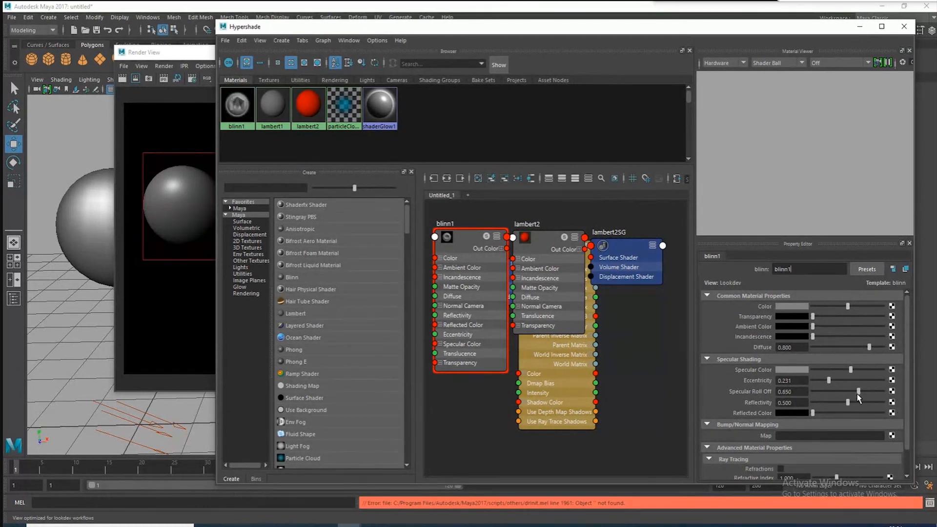